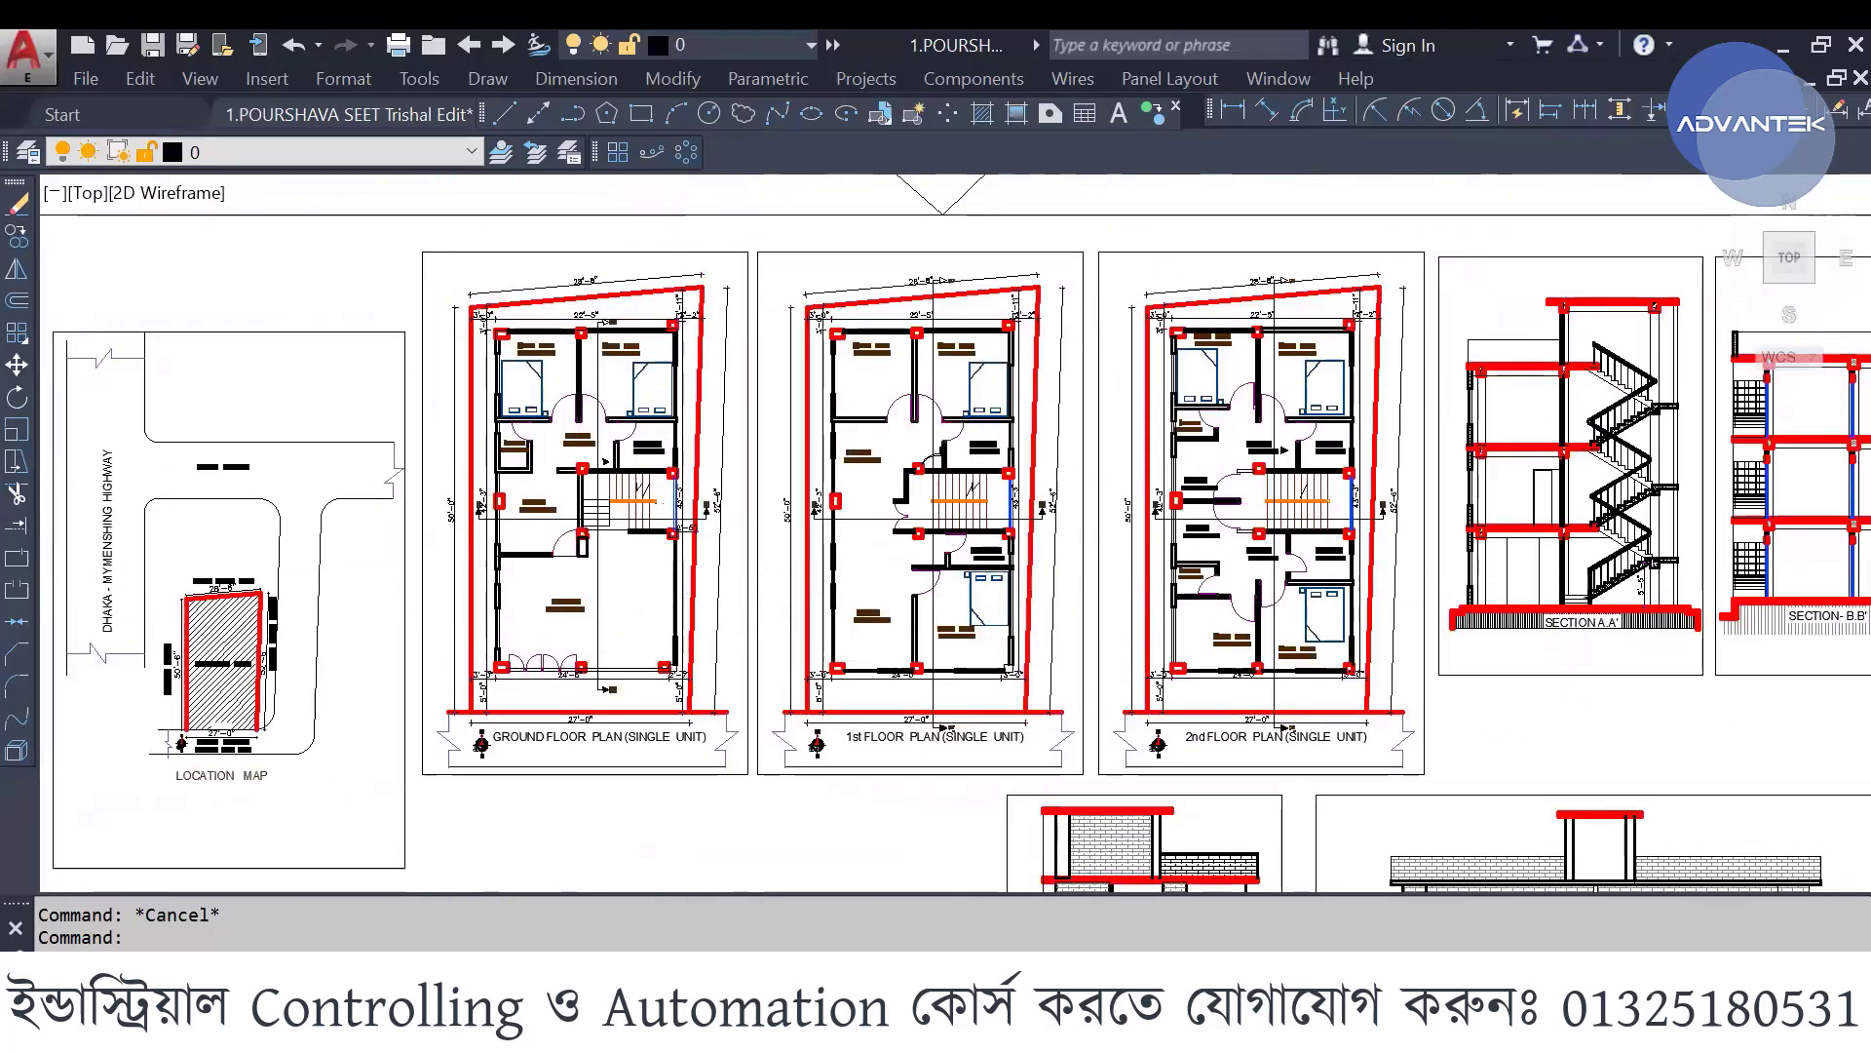
- Examine the ground, first and second floor plans side by side on the Pourshava sheet
{"action": "scroll", "coordinate": [556, 747], "scroll_direction": "up", "scroll_amount": 5}
{"action": "scroll", "coordinate": [555, 748], "scroll_direction": "down", "scroll_amount": 5}
{"action": "scroll", "coordinate": [555, 748], "scroll_direction": "up", "scroll_amount": 2}
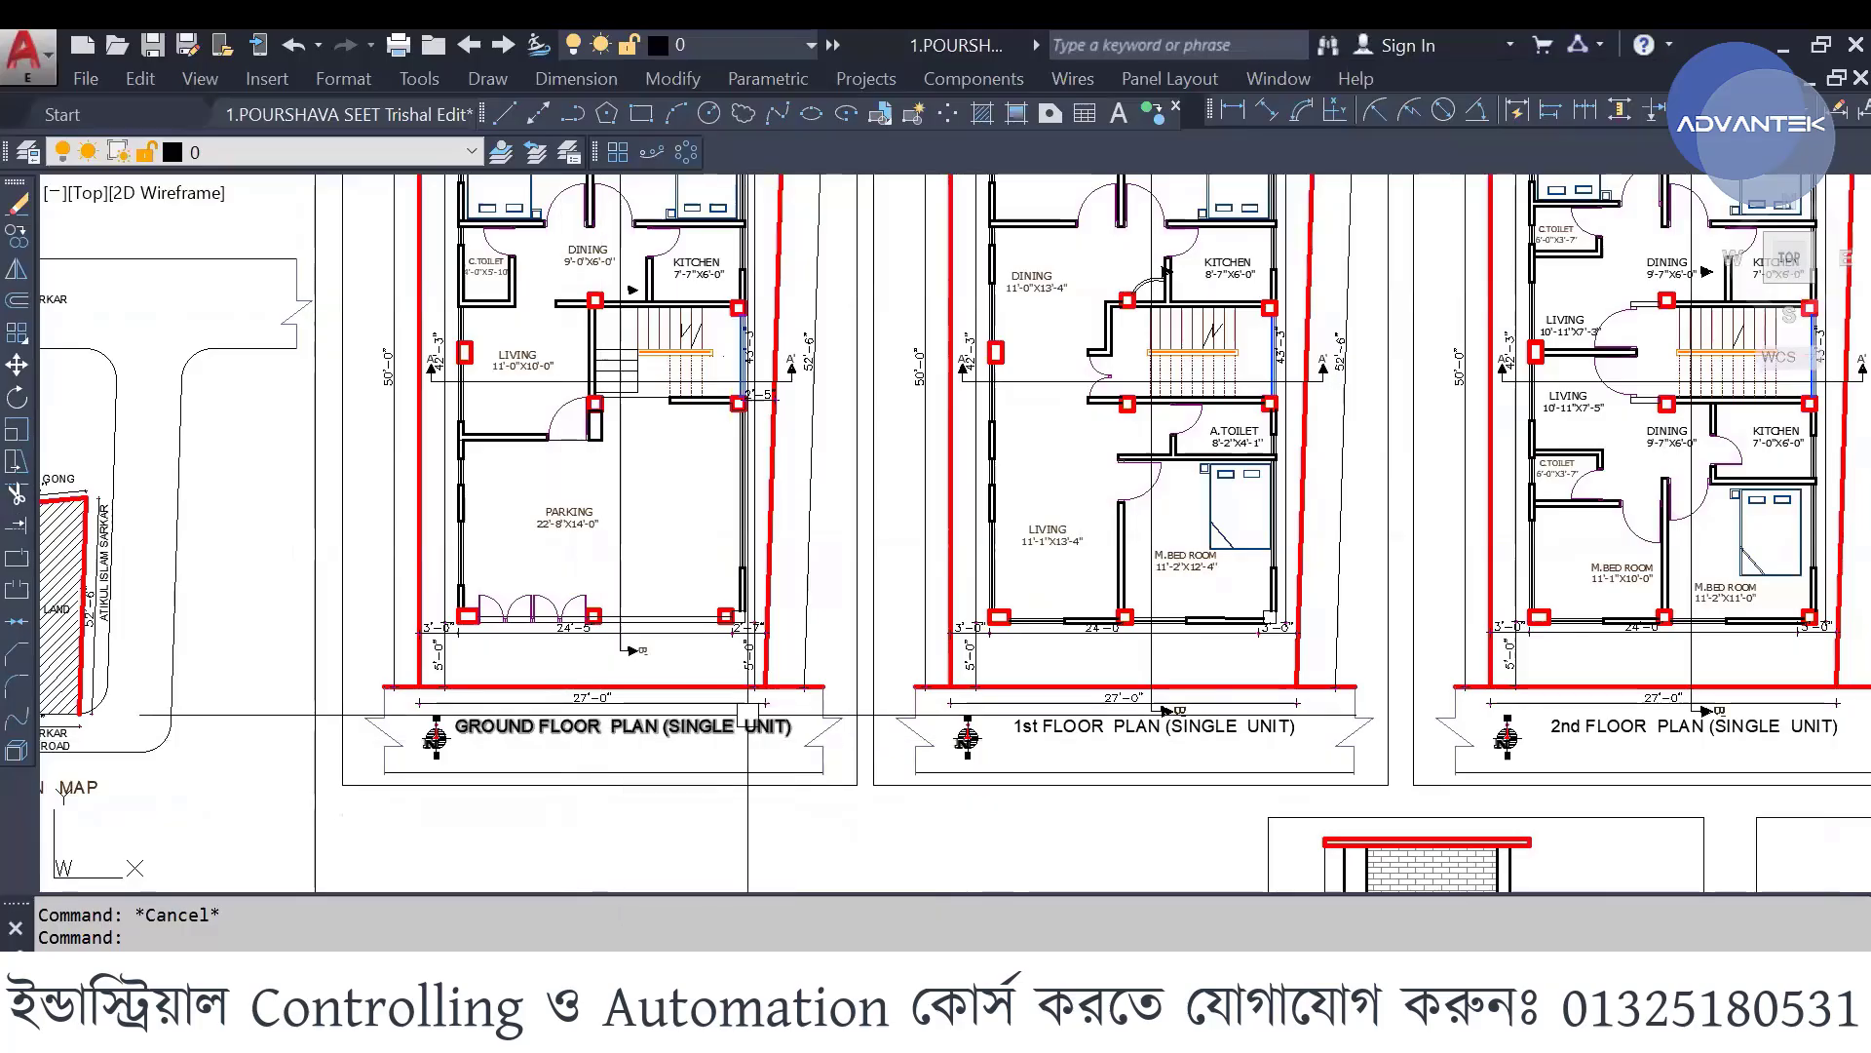
{"action": "middle_click_drag", "start_coordinate": [1167, 736], "coordinate": [873, 773]}
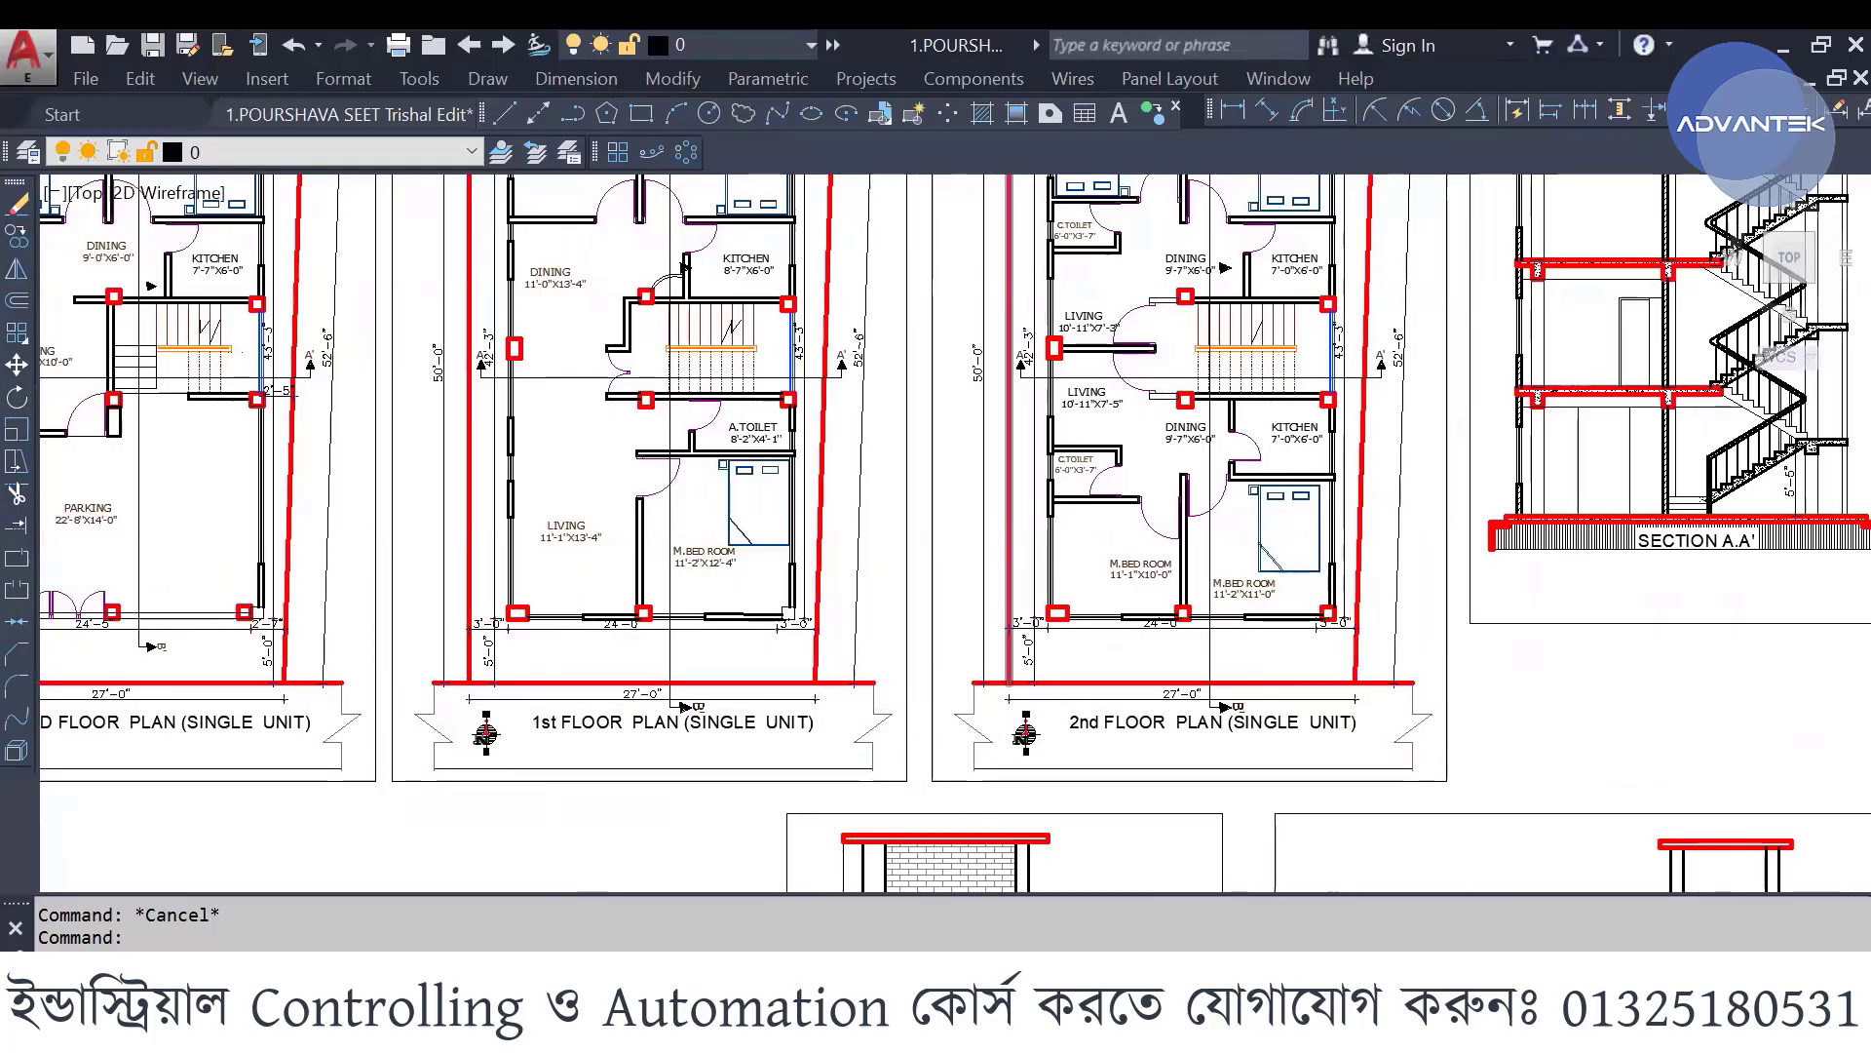
{"action": "scroll", "coordinate": [936, 799], "scroll_direction": "down", "scroll_amount": 3}
{"action": "scroll", "coordinate": [653, 485], "scroll_direction": "up", "scroll_amount": 3}
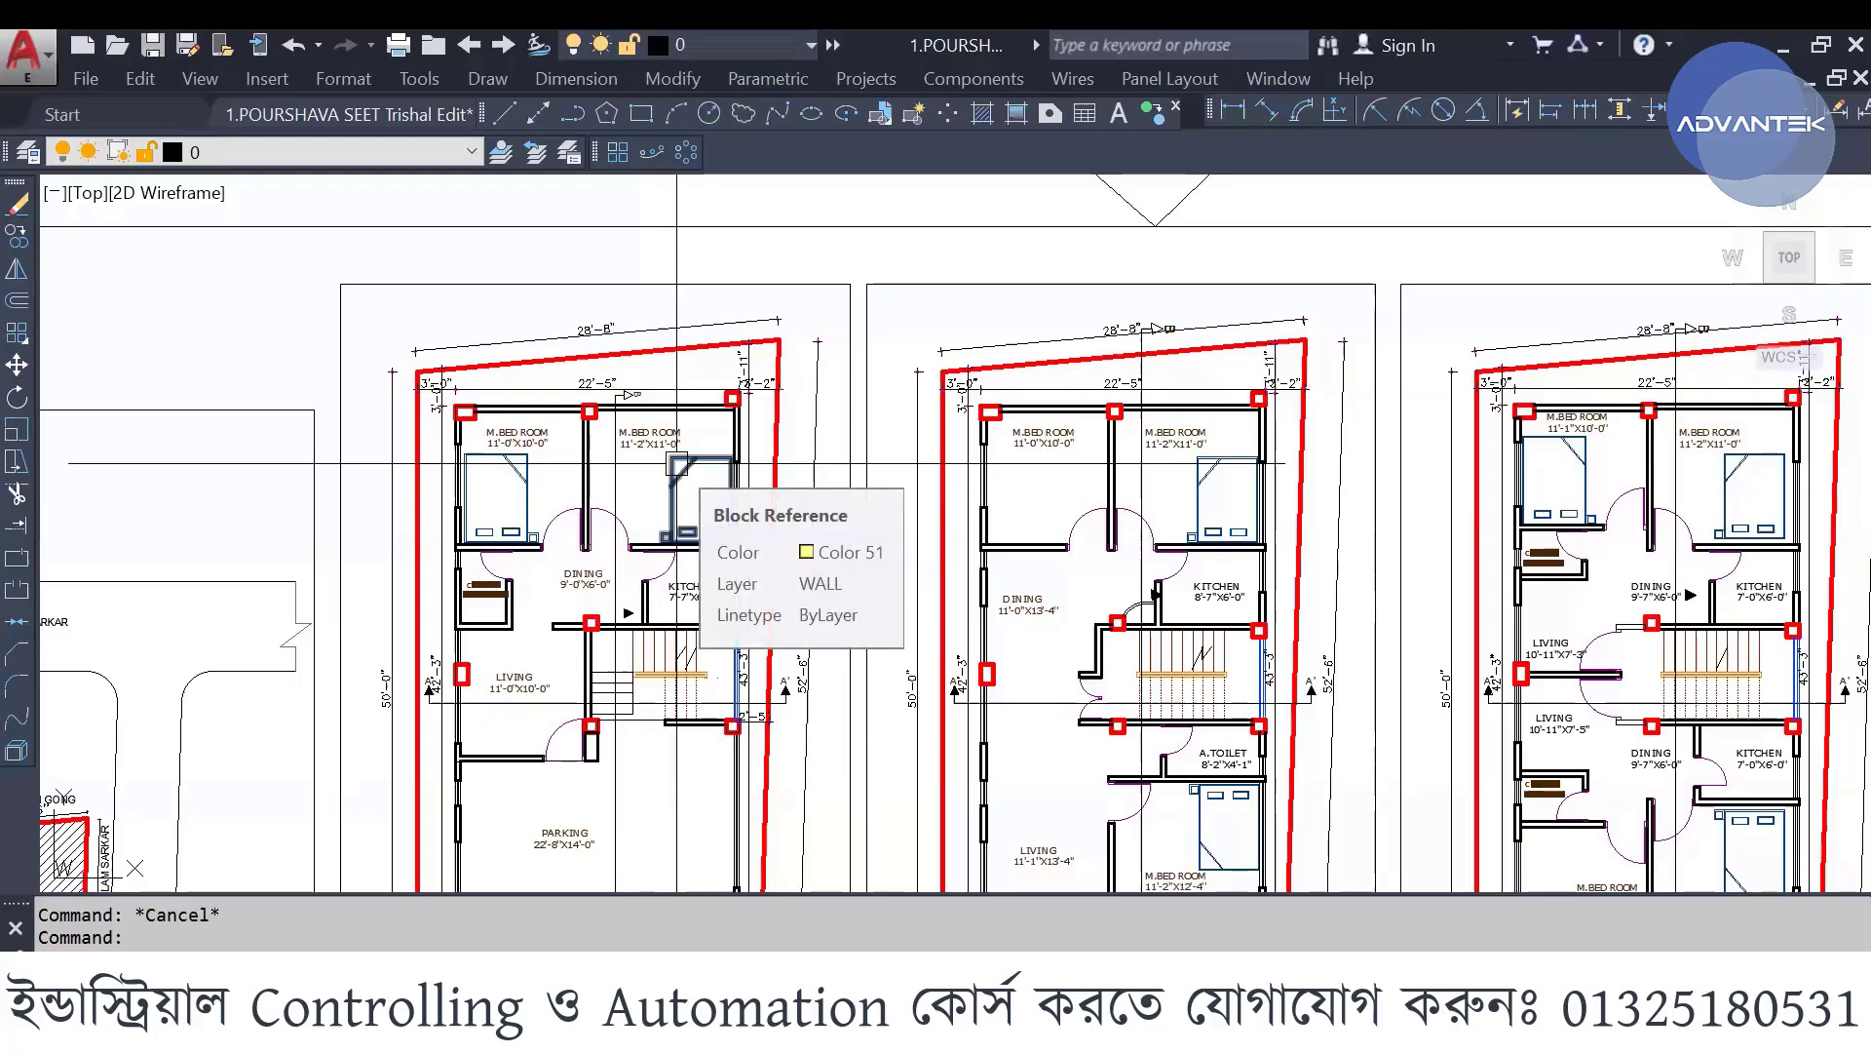
{"action": "scroll", "coordinate": [676, 463], "scroll_direction": "down", "scroll_amount": 3}
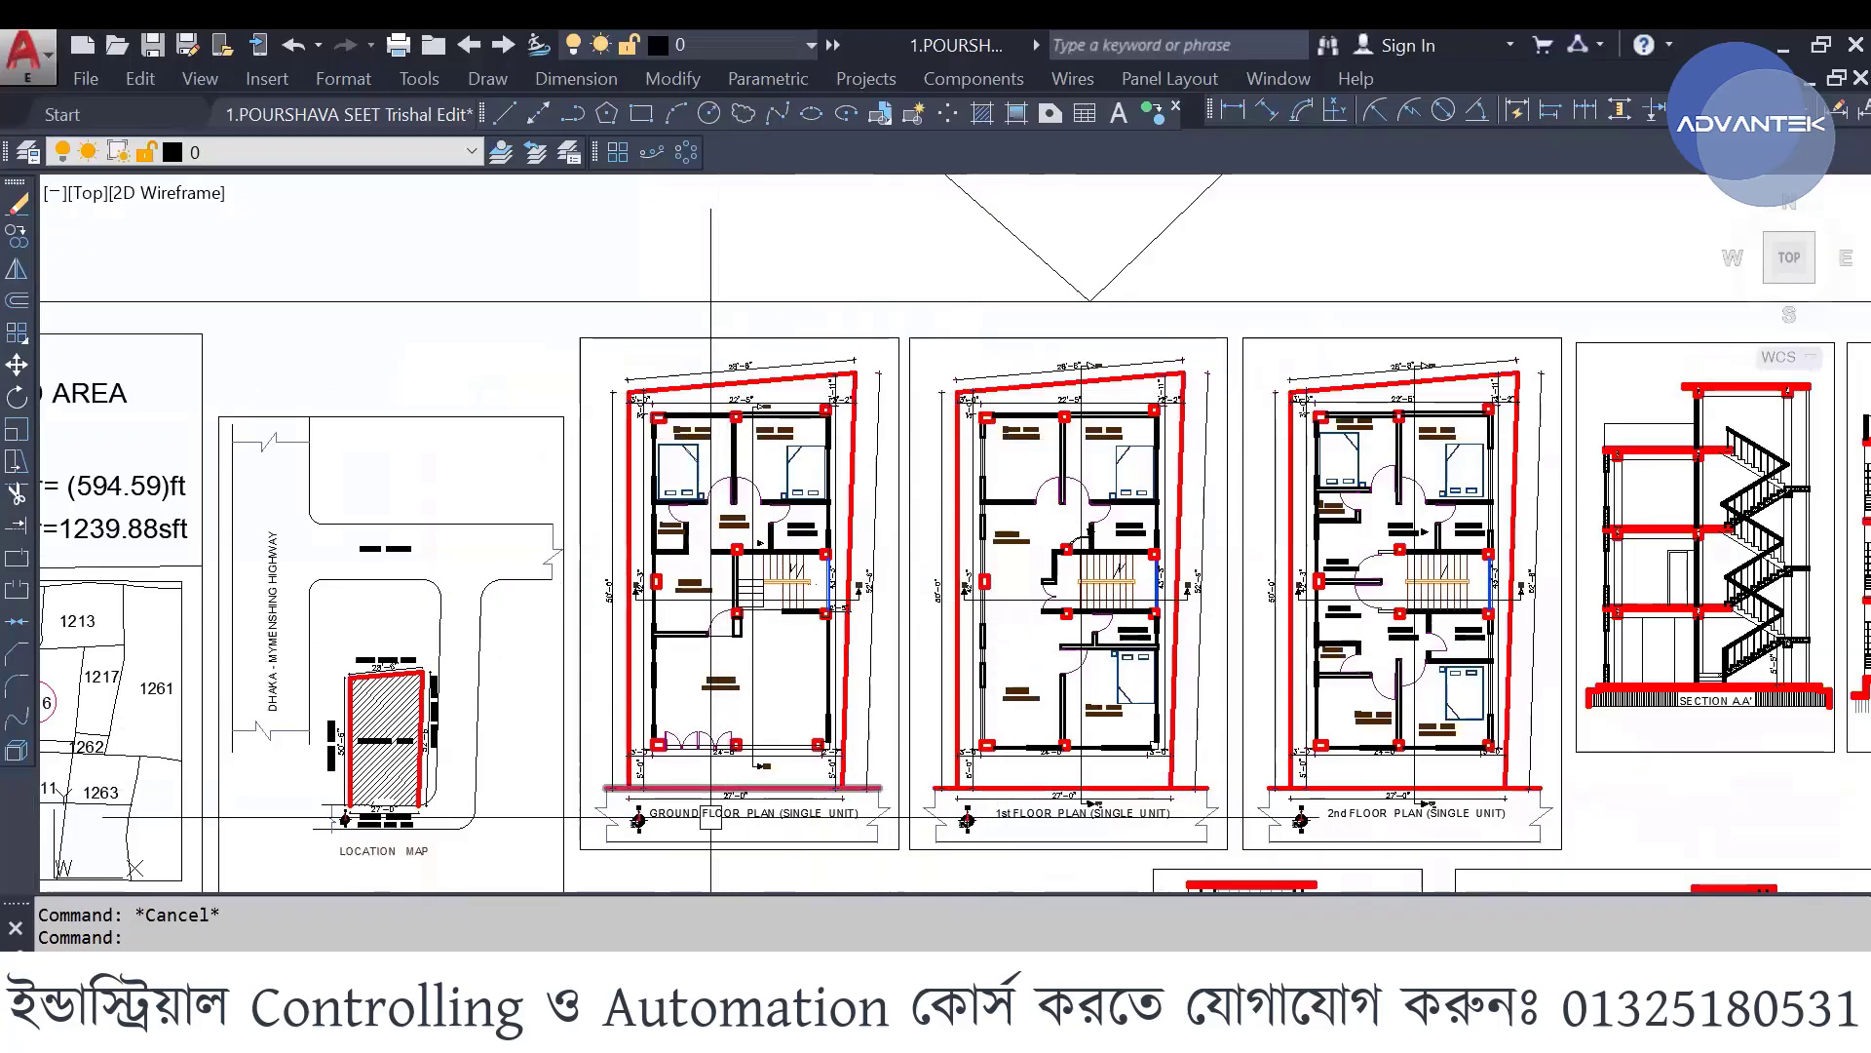
{"action": "scroll", "coordinate": [696, 866], "scroll_direction": "up", "scroll_amount": 4}
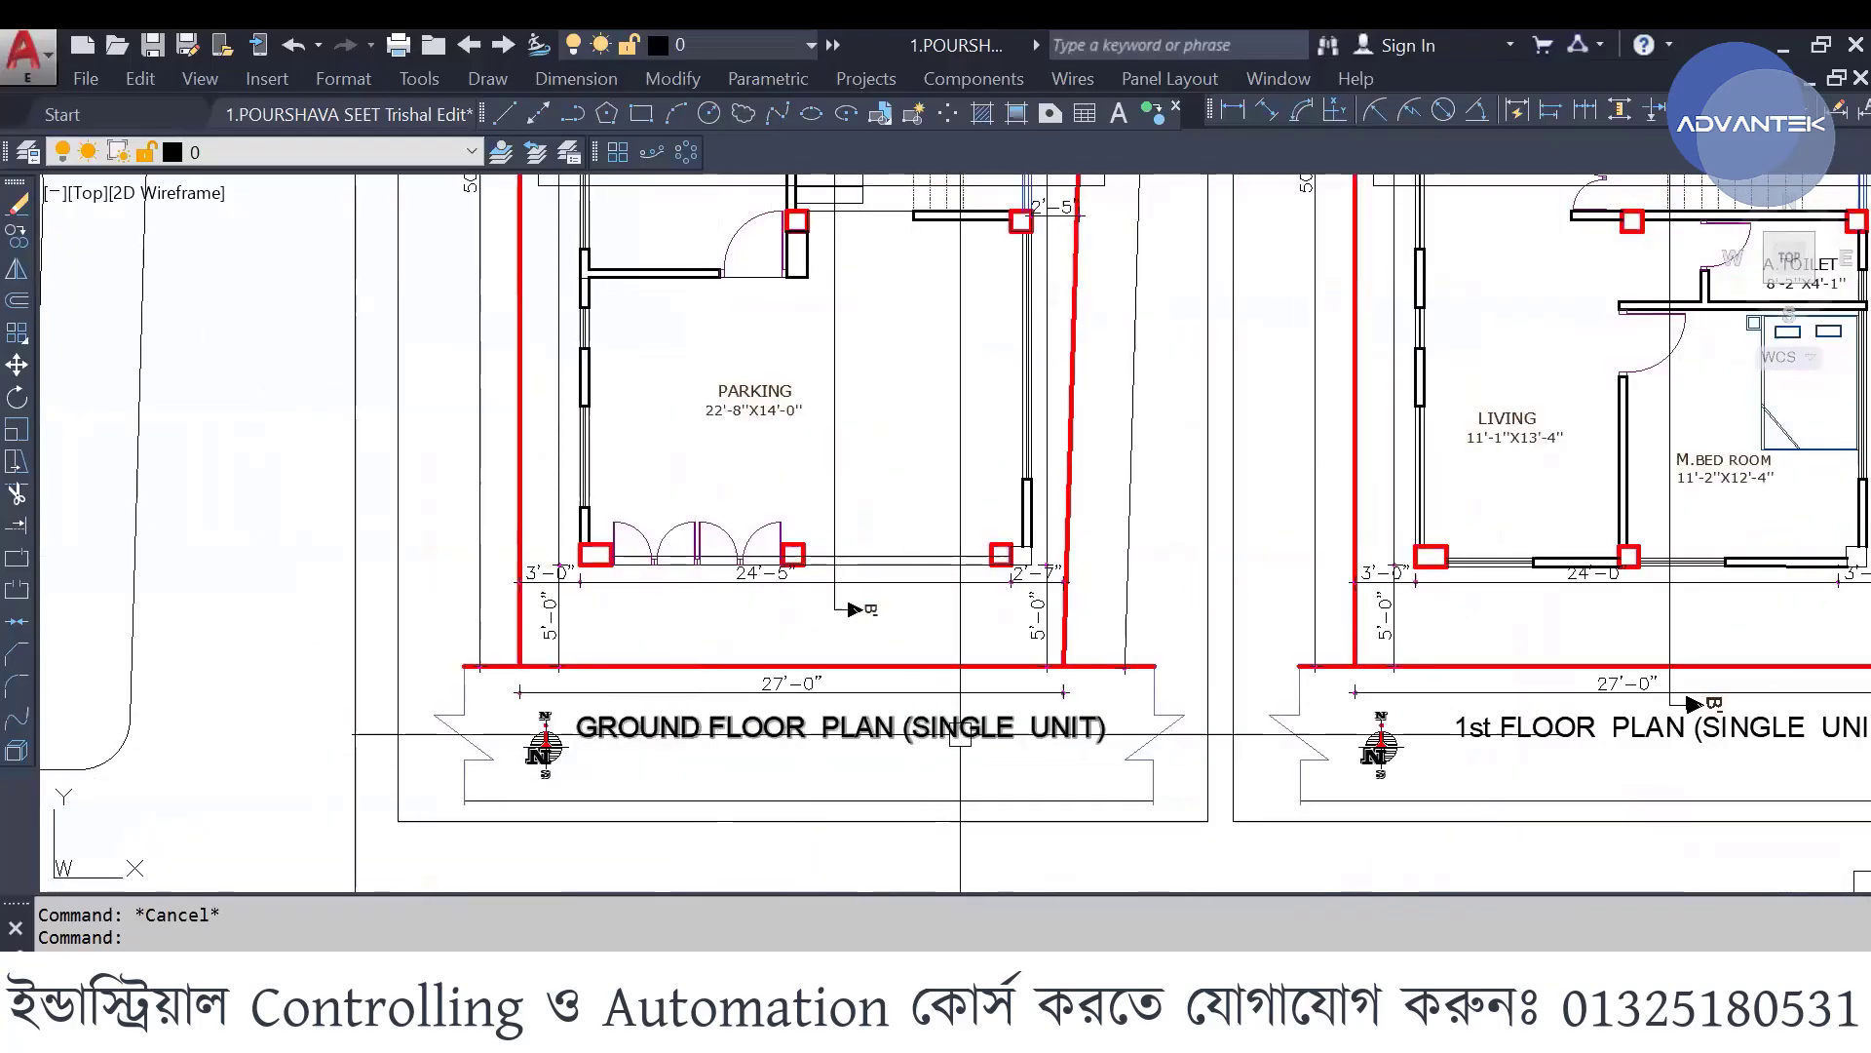
{"action": "scroll", "coordinate": [840, 666], "scroll_direction": "down", "scroll_amount": 5}
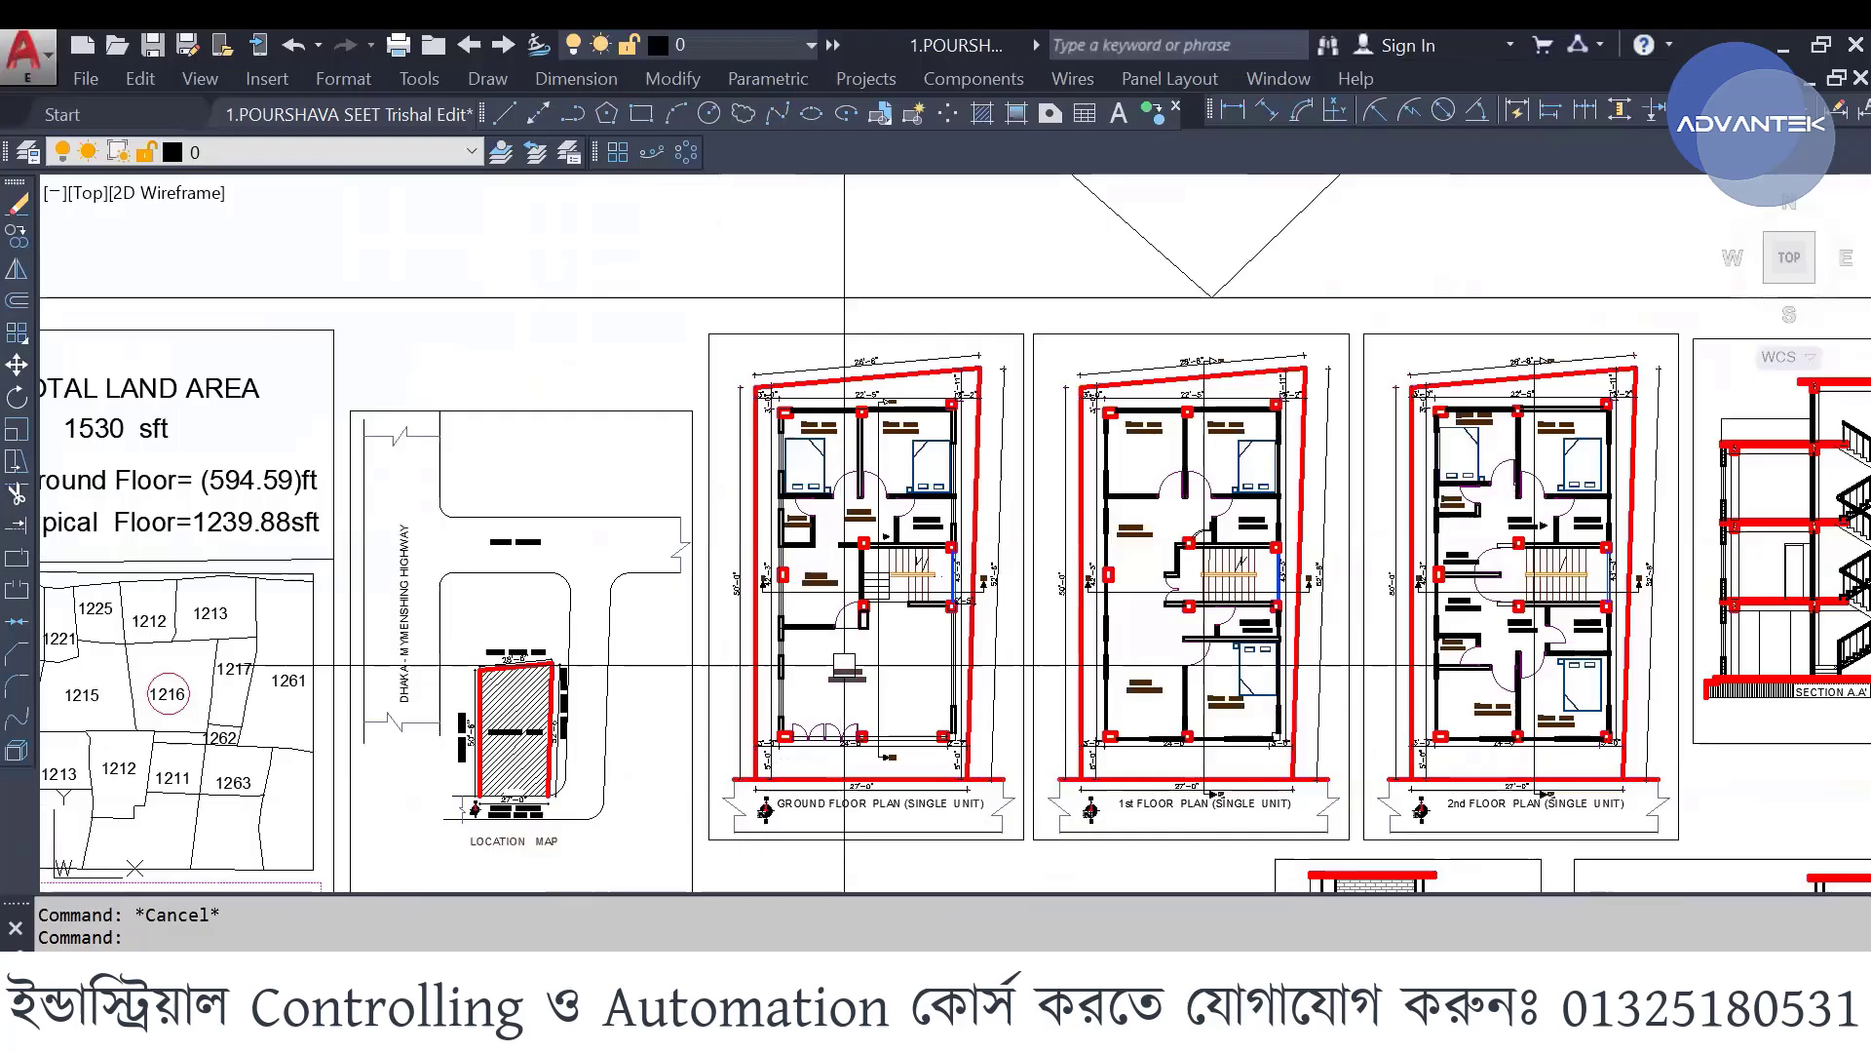
- Examine the ground floor plan room by room, from the parking and living areas to the toilet, dining, kitchen and bedrooms
{"action": "scroll", "coordinate": [844, 666], "scroll_direction": "up", "scroll_amount": 5}
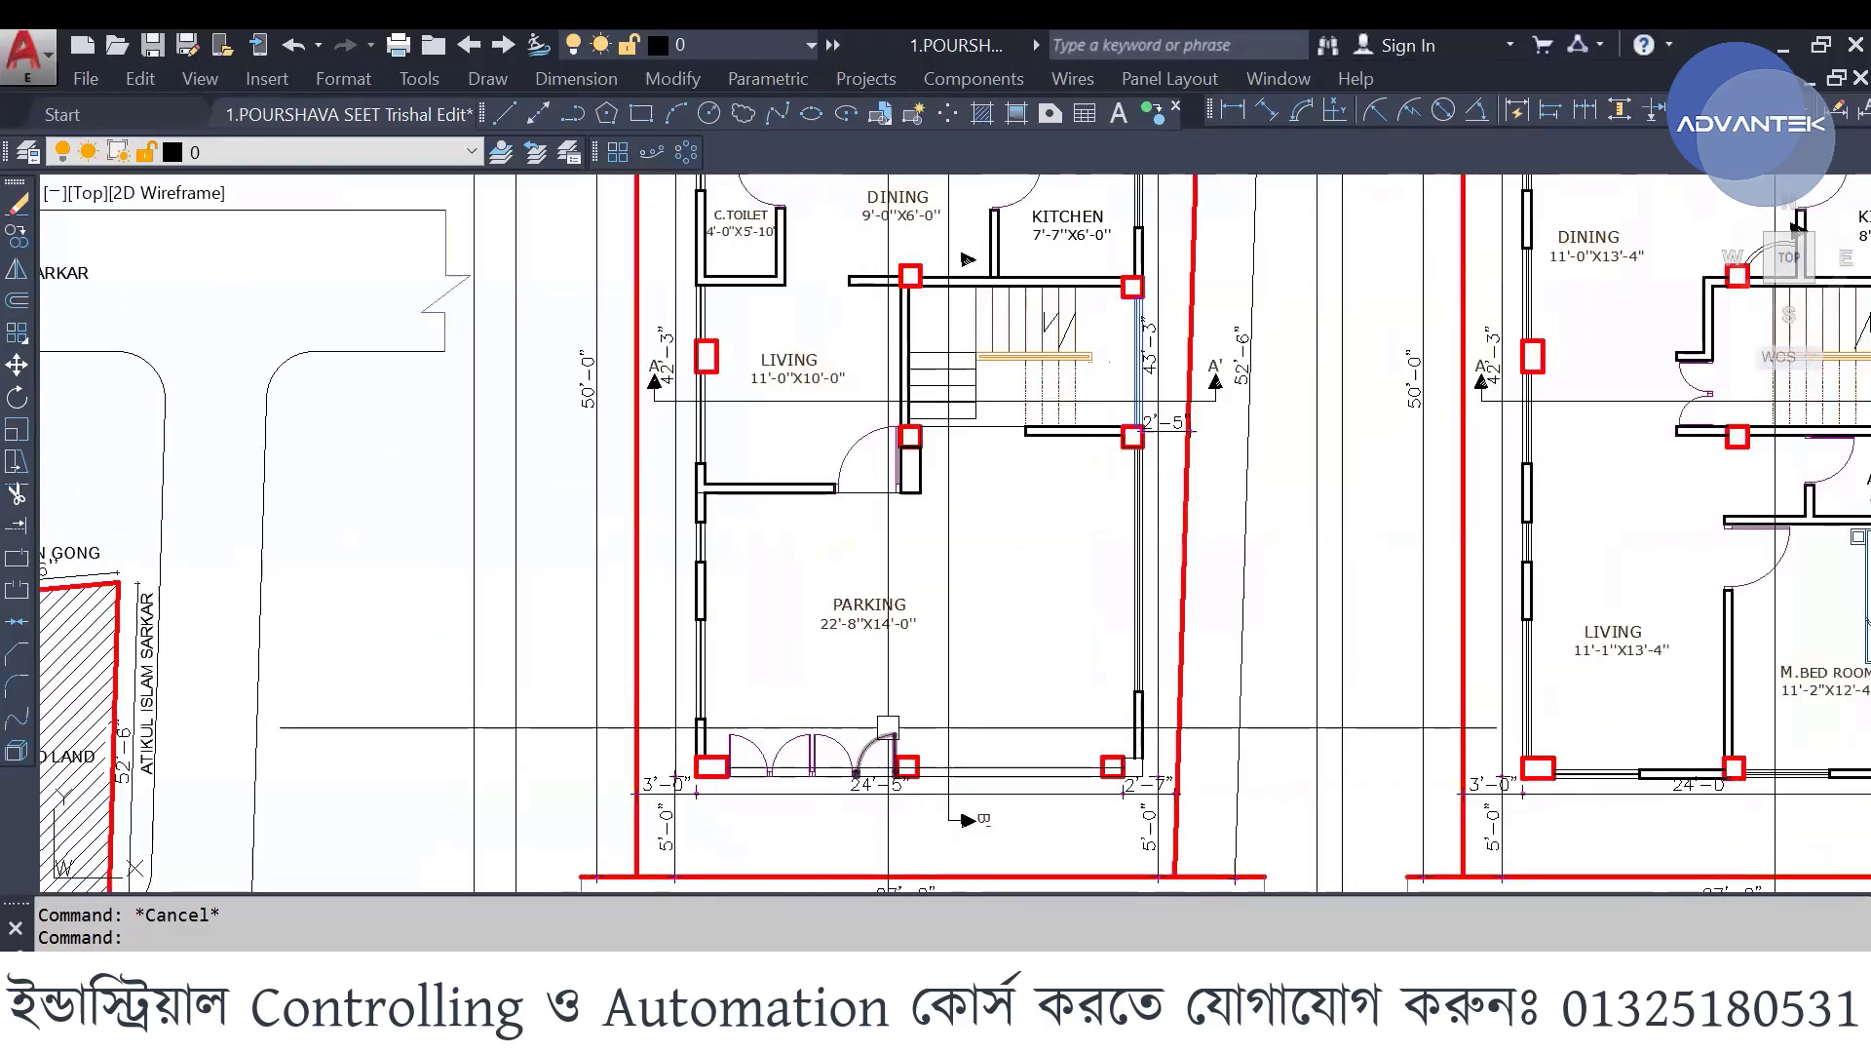
{"action": "scroll", "coordinate": [888, 727], "scroll_direction": "up", "scroll_amount": 4}
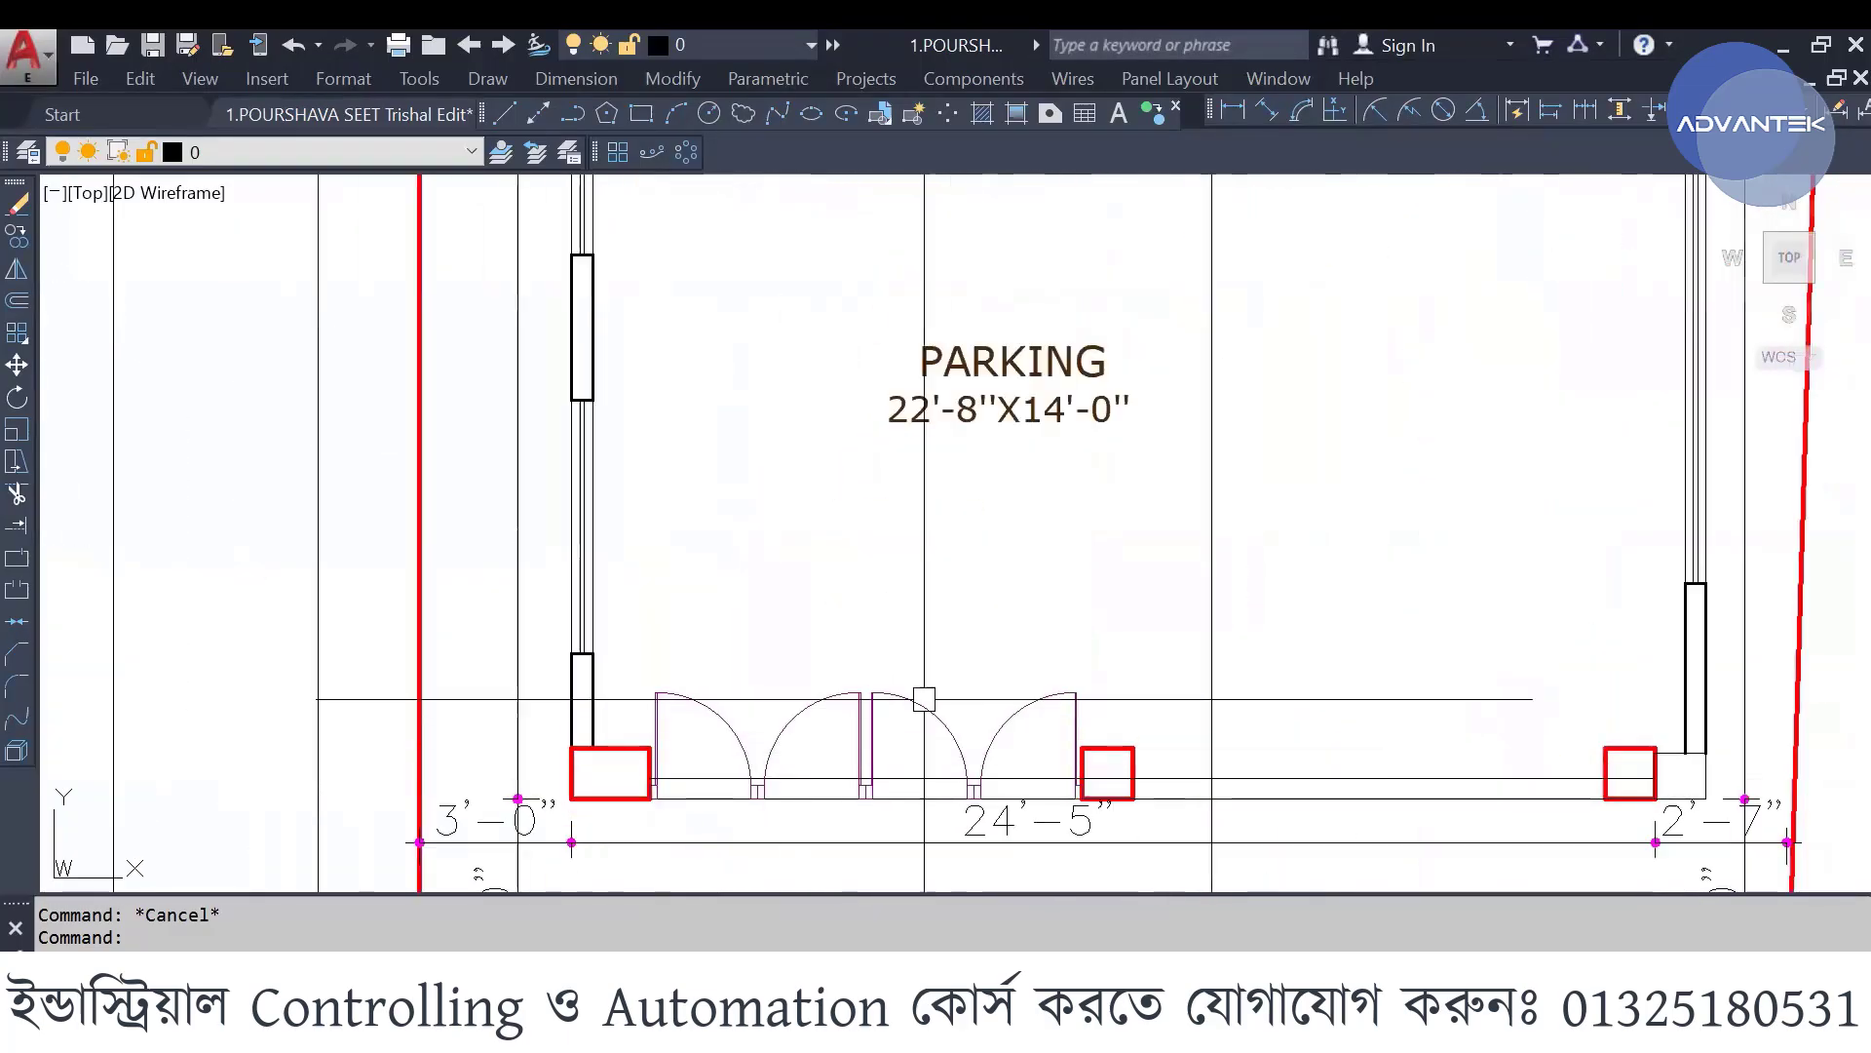
{"action": "scroll", "coordinate": [924, 699], "scroll_direction": "down", "scroll_amount": 2}
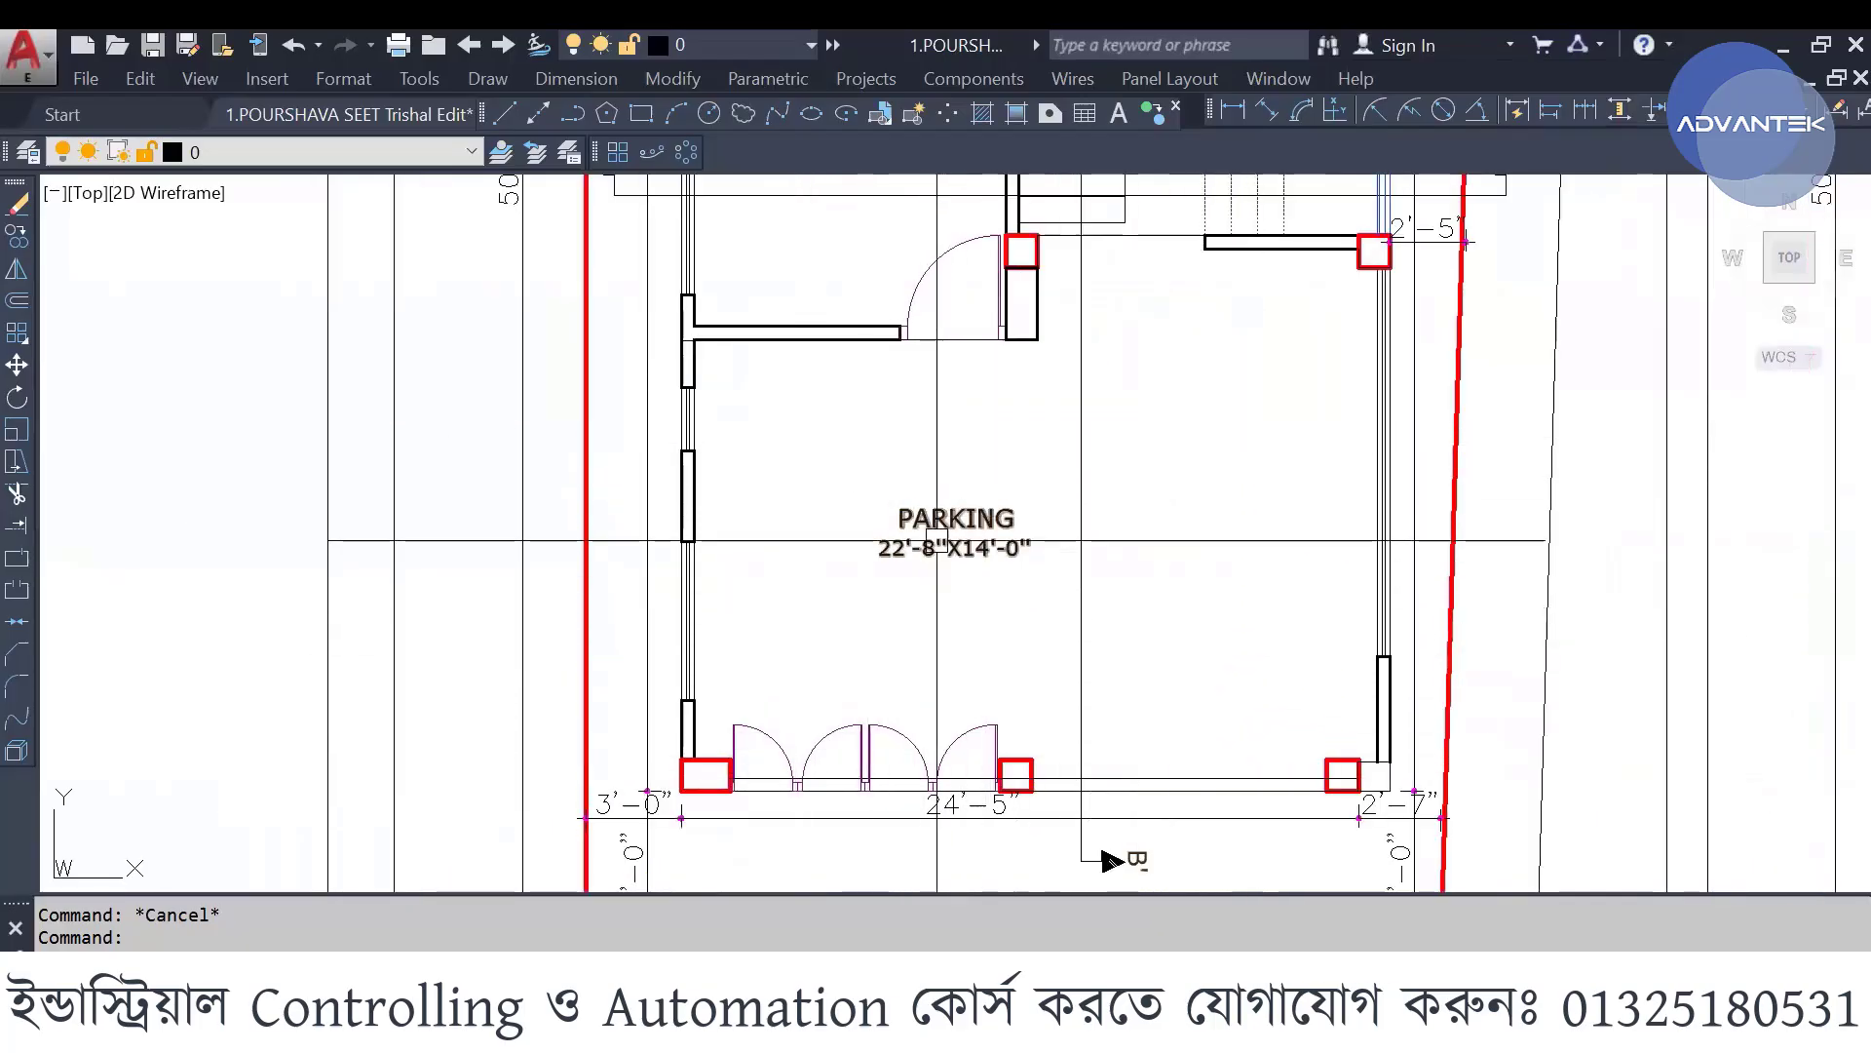
{"action": "mouse_move", "coordinate": [965, 529]}
{"action": "middle_mouse_down"}
{"action": "mouse_move", "coordinate": [841, 797]}
{"action": "mouse_move", "coordinate": [870, 885]}
{"action": "middle_mouse_up"}
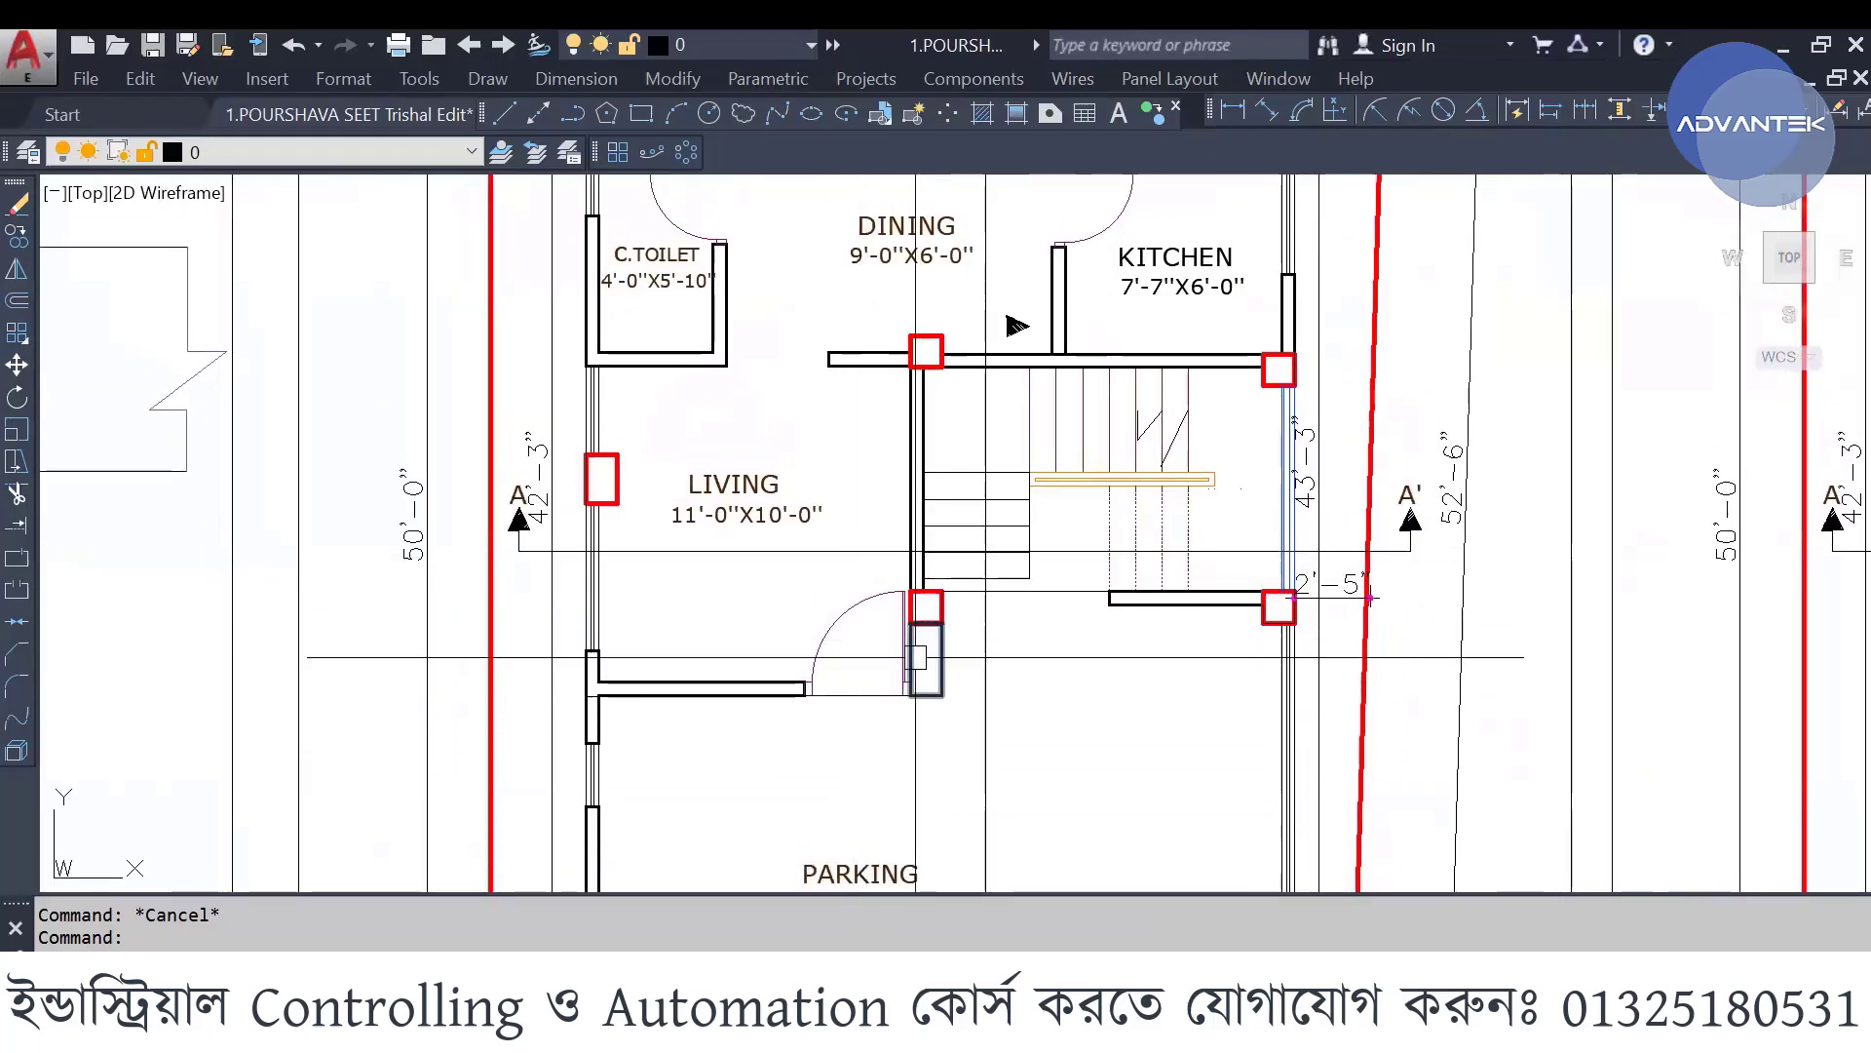
{"action": "scroll", "coordinate": [770, 546], "scroll_direction": "down", "scroll_amount": 4}
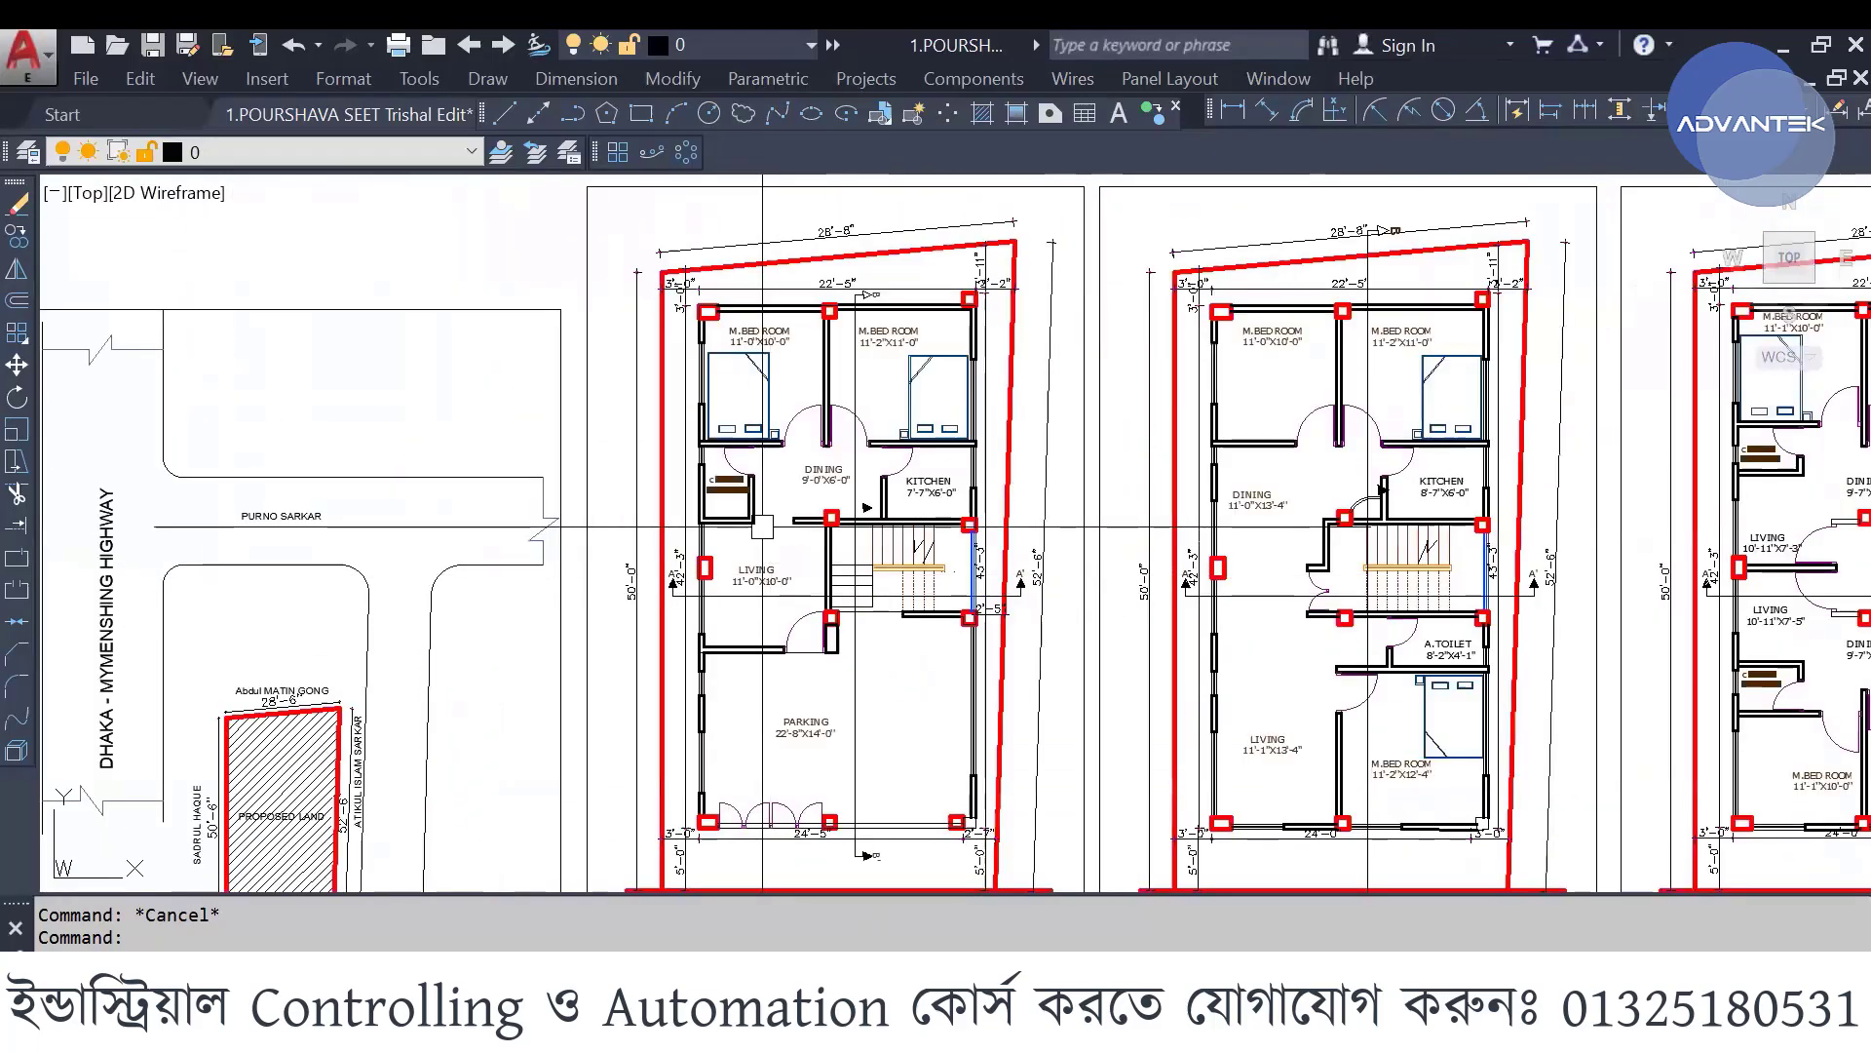
{"action": "scroll", "coordinate": [817, 565], "scroll_direction": "up", "scroll_amount": 2}
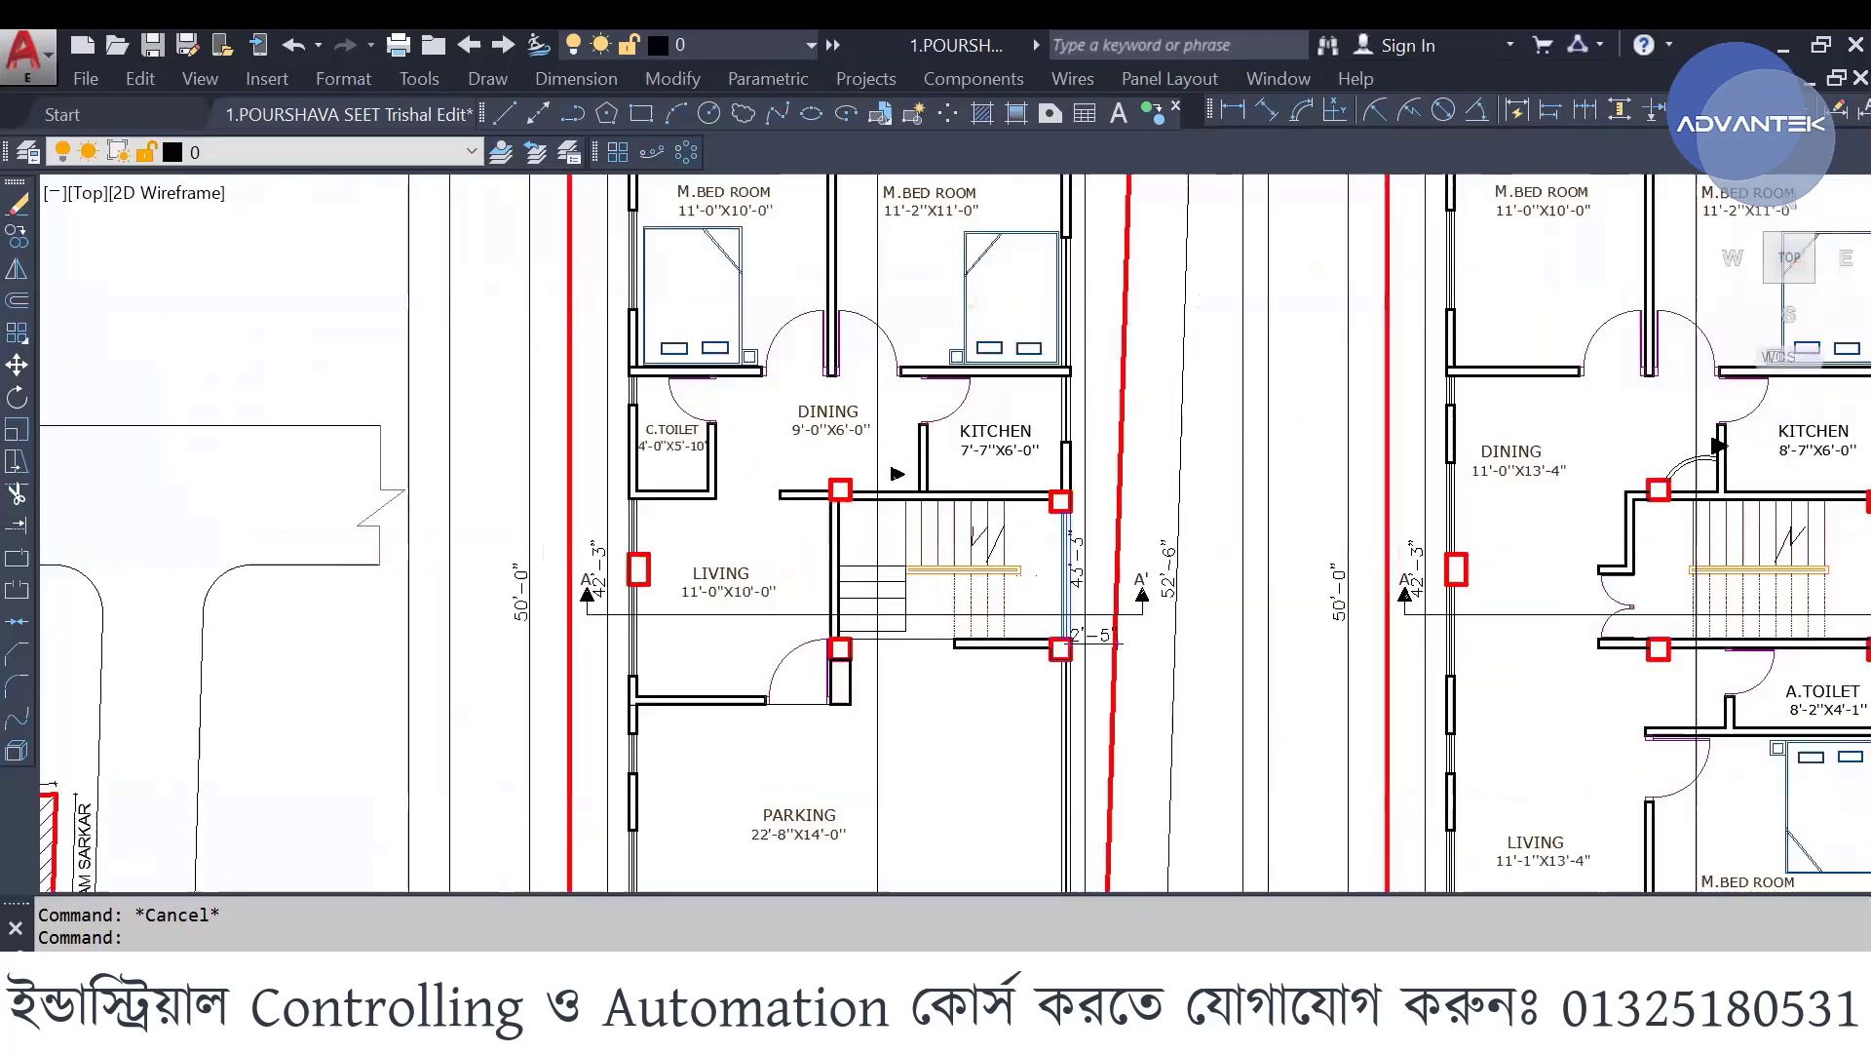
{"action": "scroll", "coordinate": [815, 568], "scroll_direction": "up", "scroll_amount": 2}
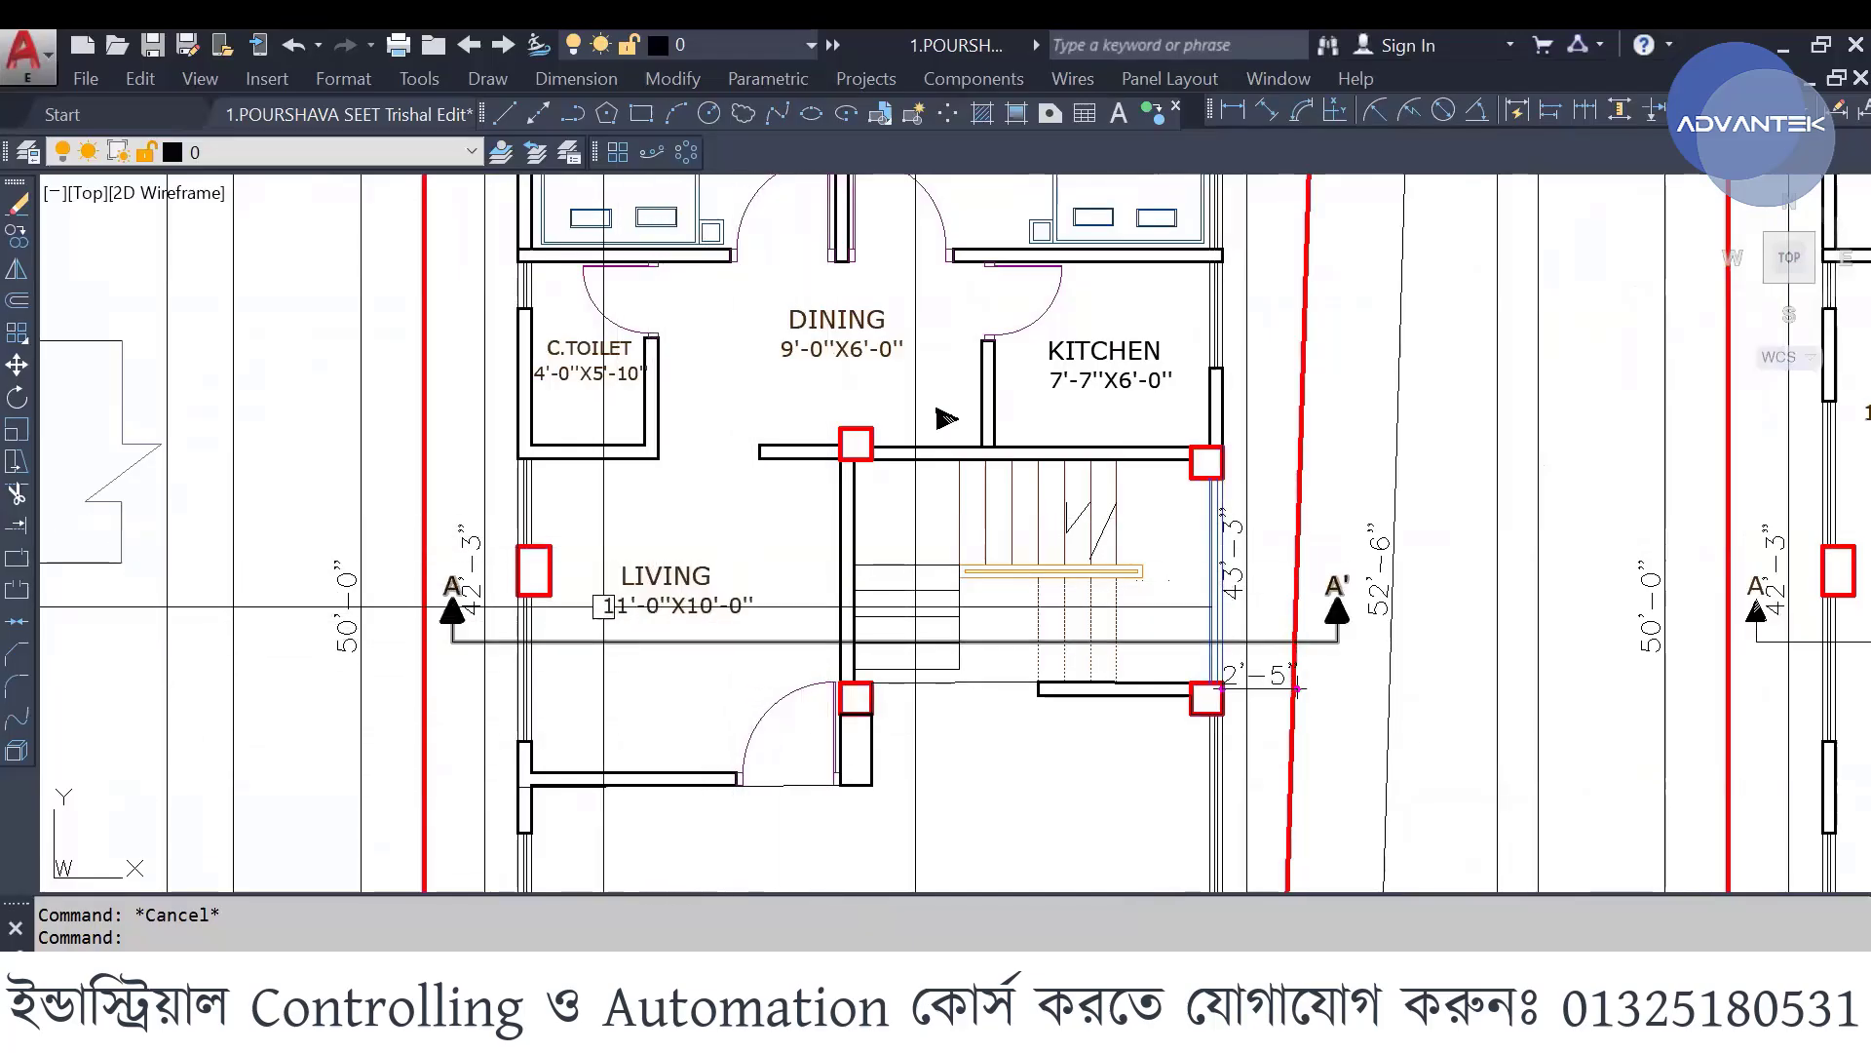
{"action": "middle_click_drag", "start_coordinate": [610, 501], "coordinate": [614, 665]}
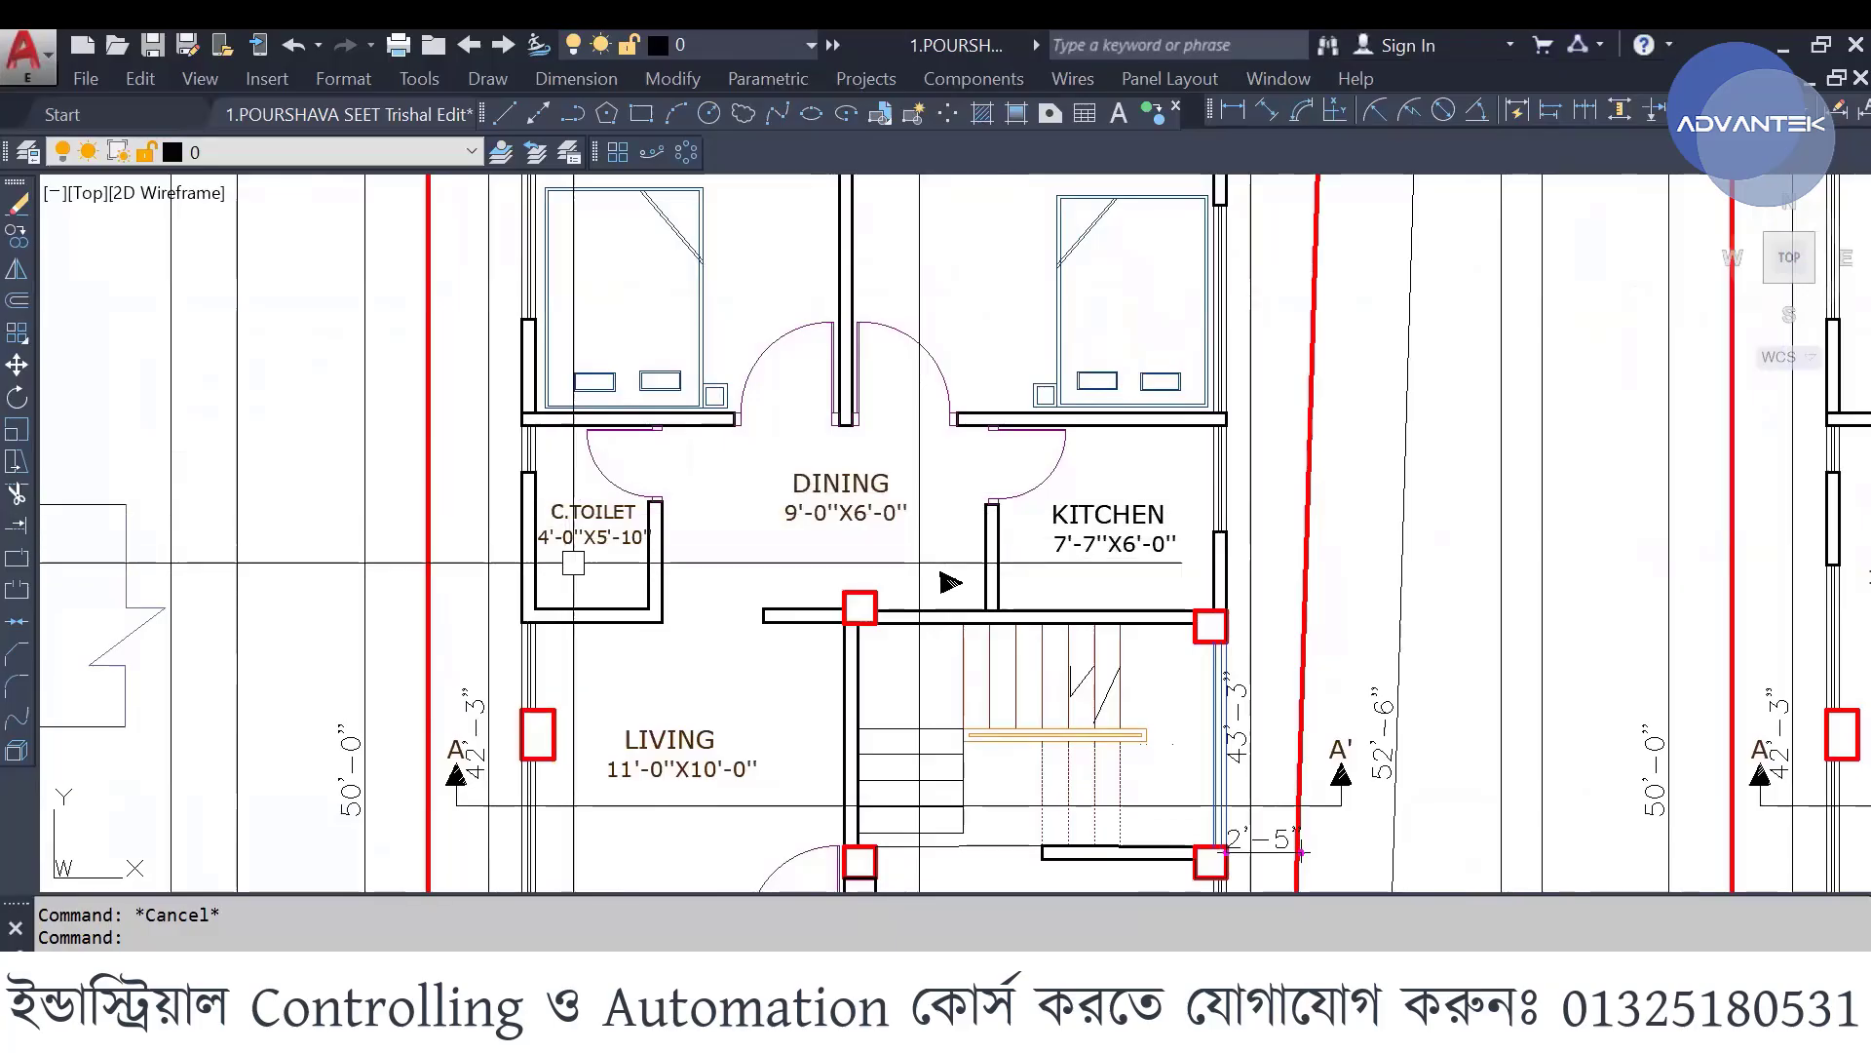
{"action": "middle_click_drag", "start_coordinate": [635, 589], "coordinate": [596, 710]}
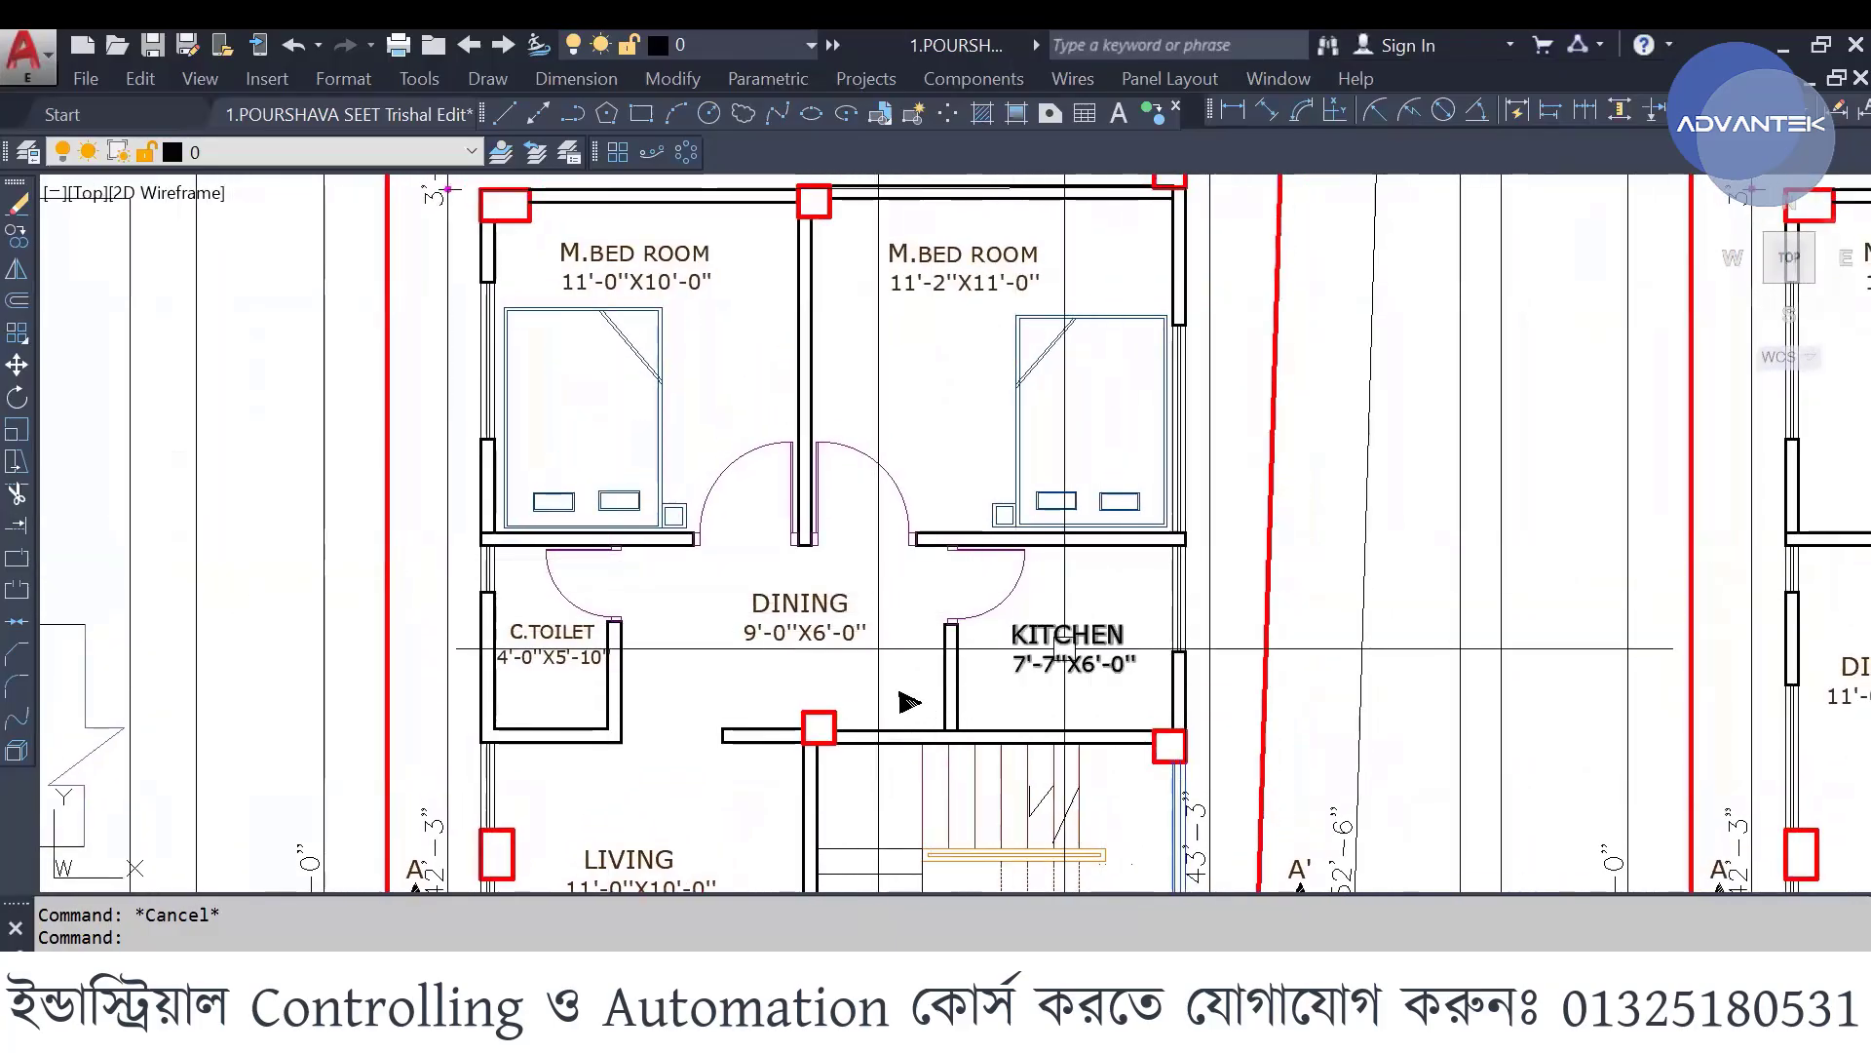
{"action": "middle_click_drag", "start_coordinate": [1065, 647], "coordinate": [1025, 743]}
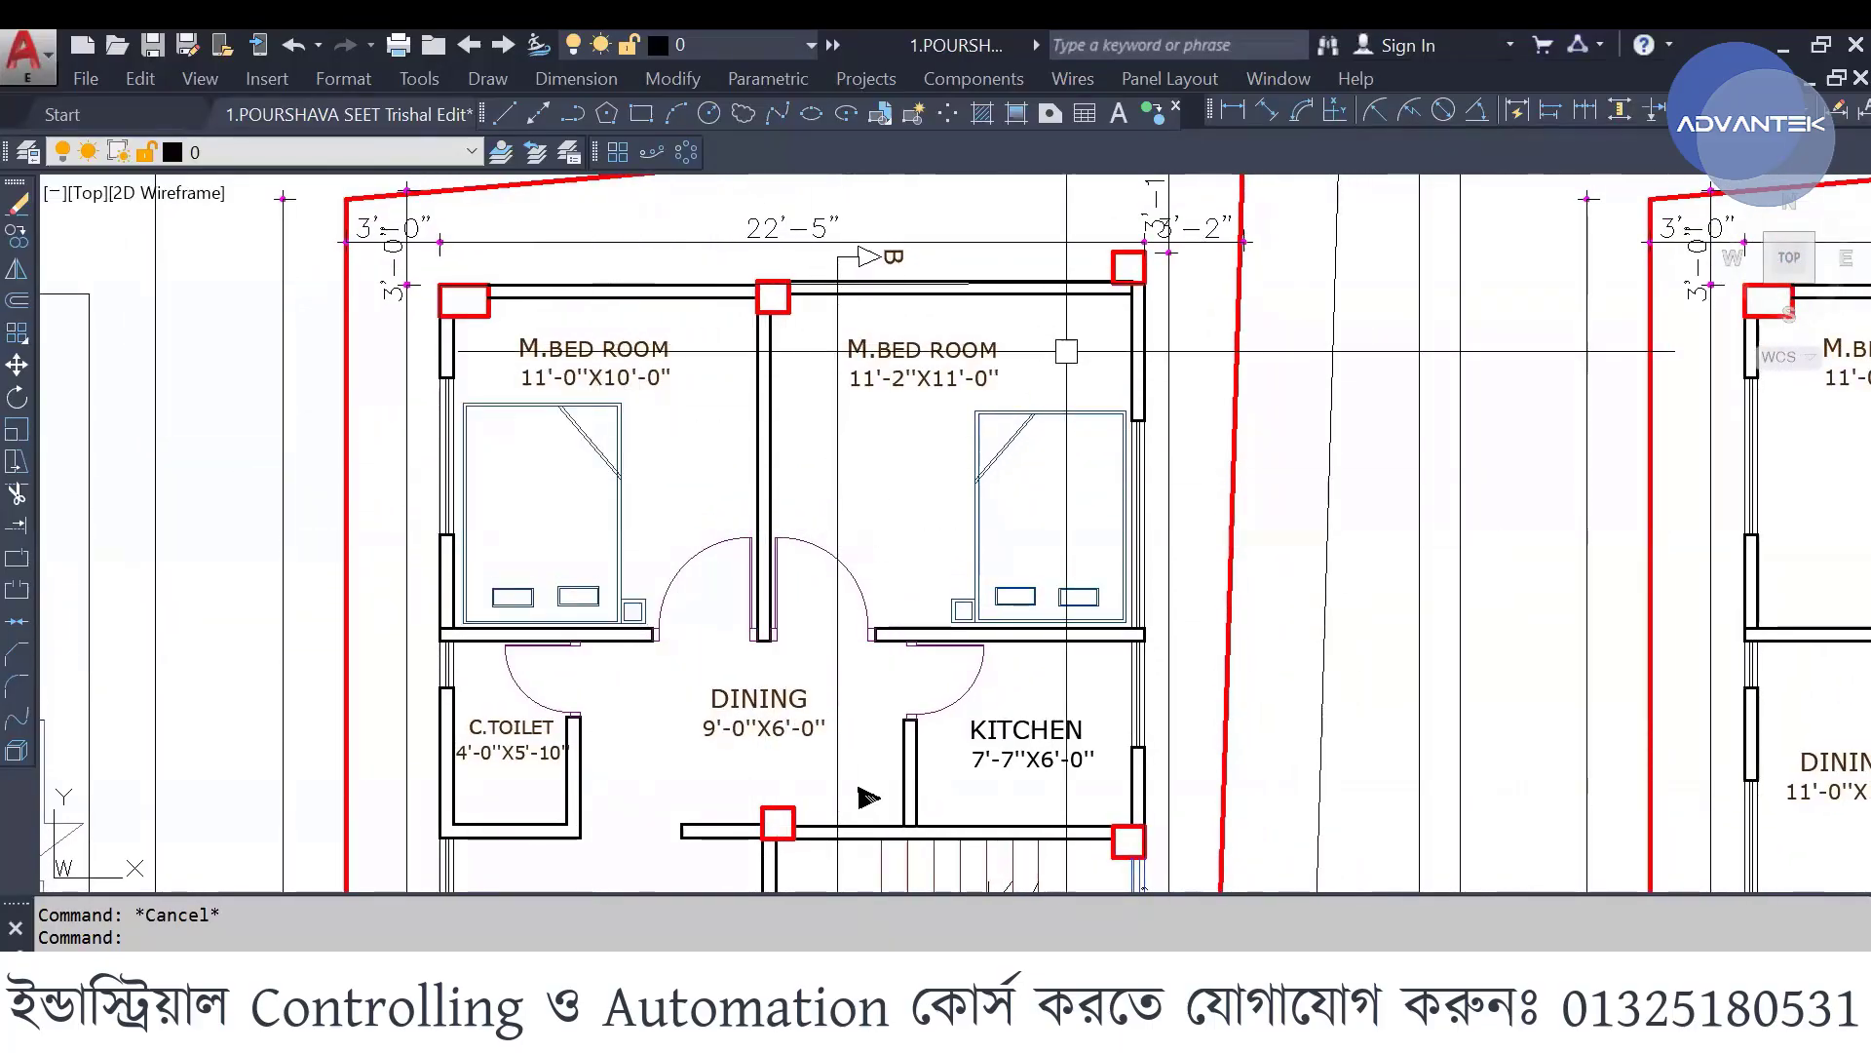
{"action": "middle_click_drag", "start_coordinate": [766, 320], "coordinate": [780, 363]}
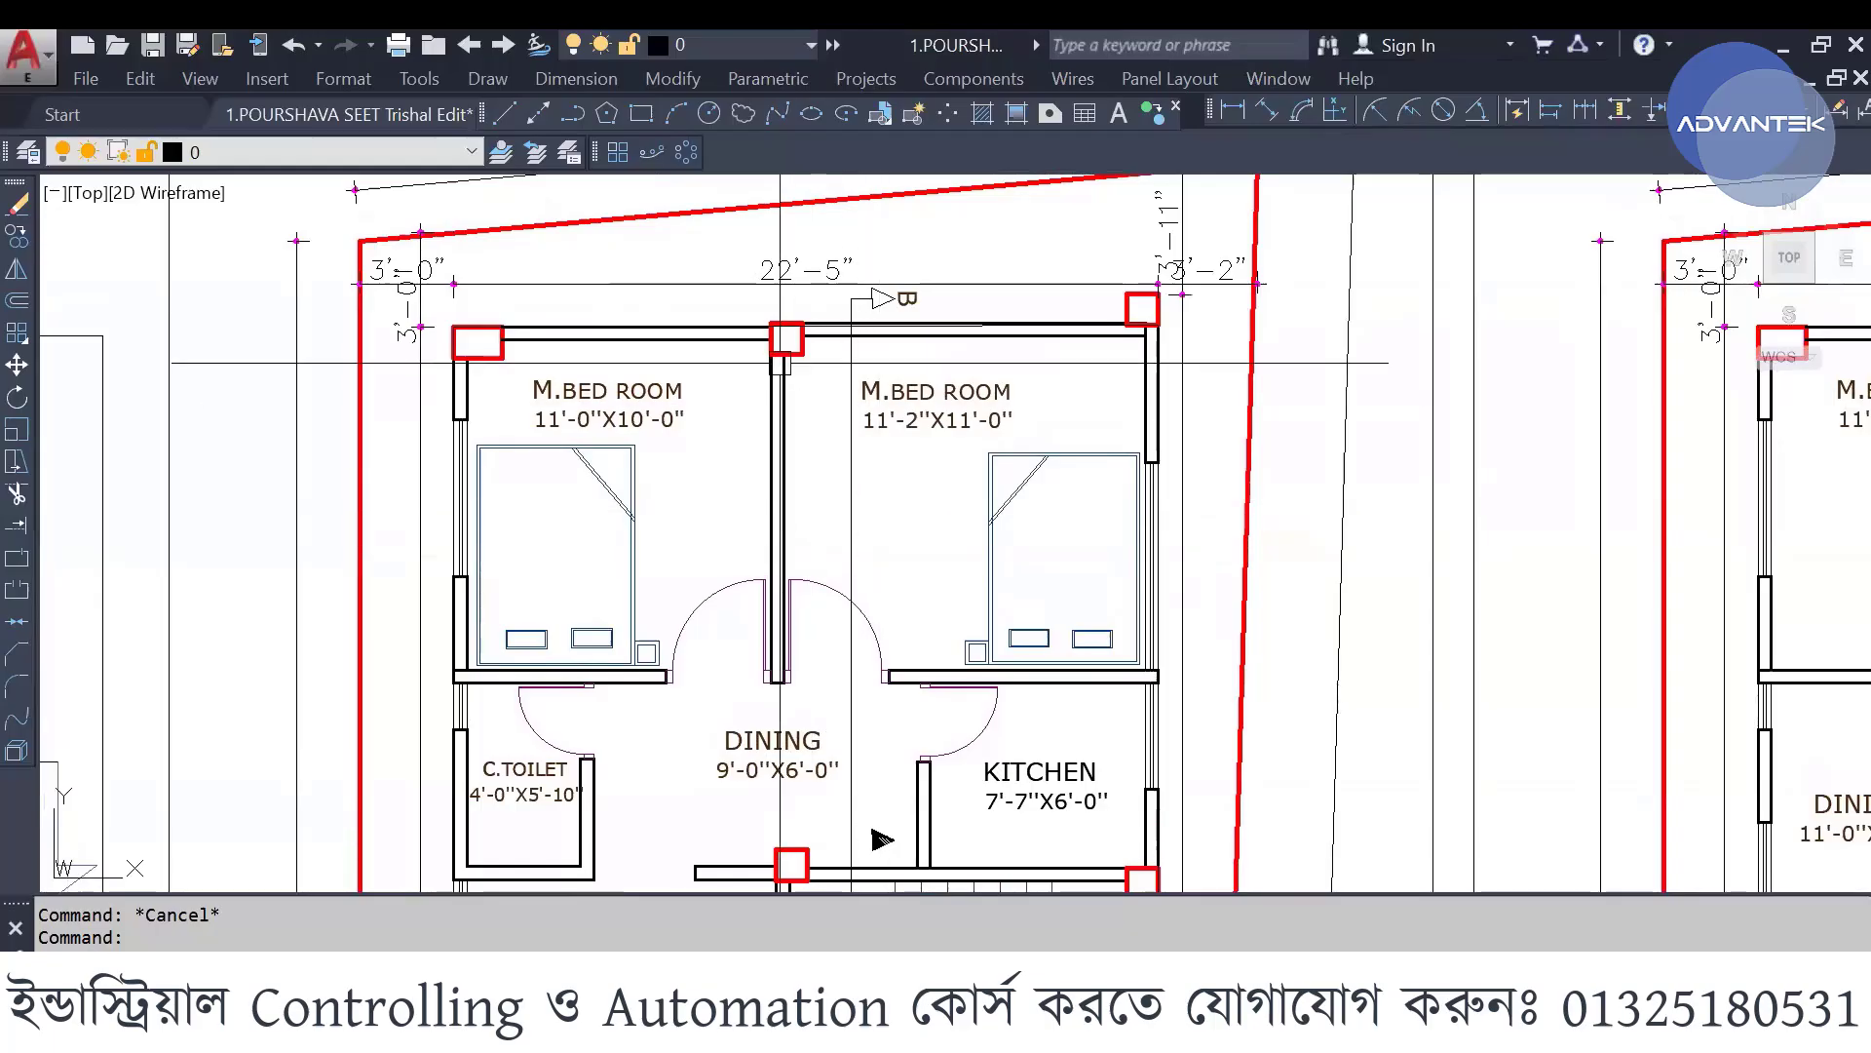
{"action": "middle_click_drag", "start_coordinate": [879, 641], "coordinate": [882, 588]}
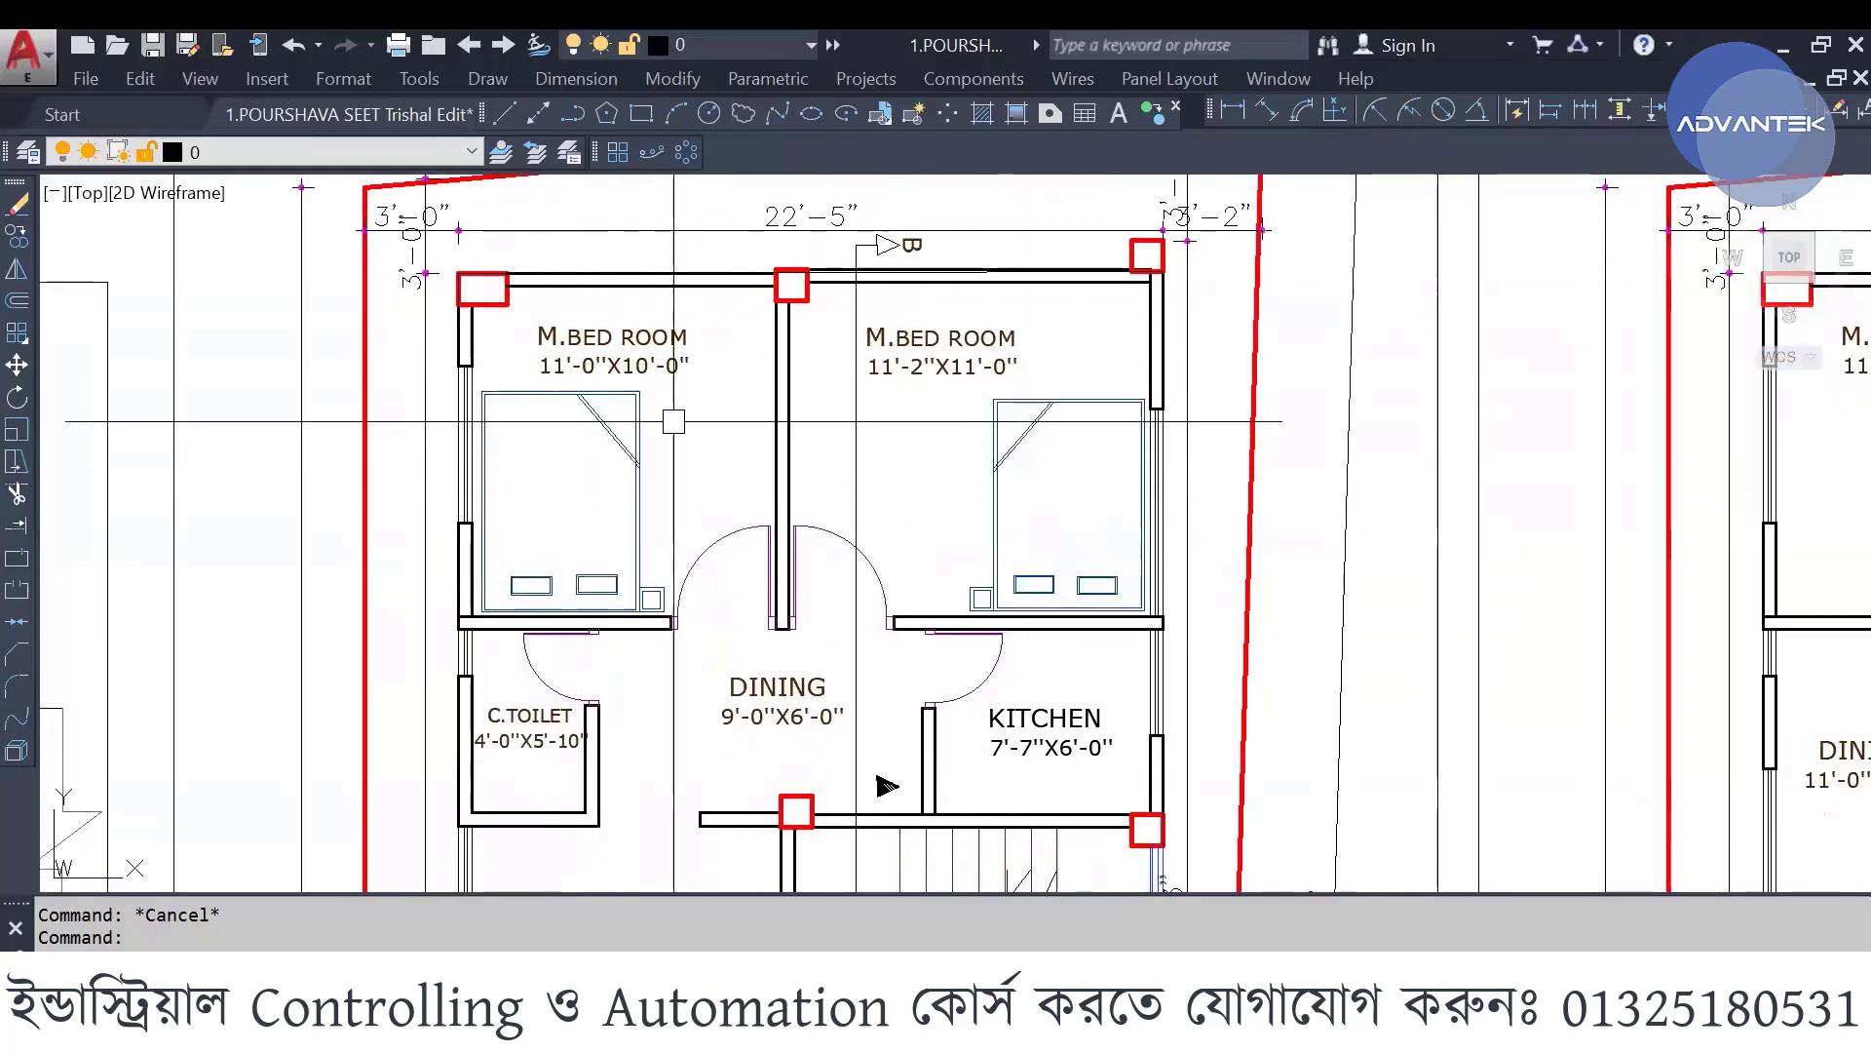
- Examine the ground floor staircase and how it connects to the parking, living and dining areas
{"action": "scroll", "coordinate": [673, 421], "scroll_direction": "down", "scroll_amount": 3}
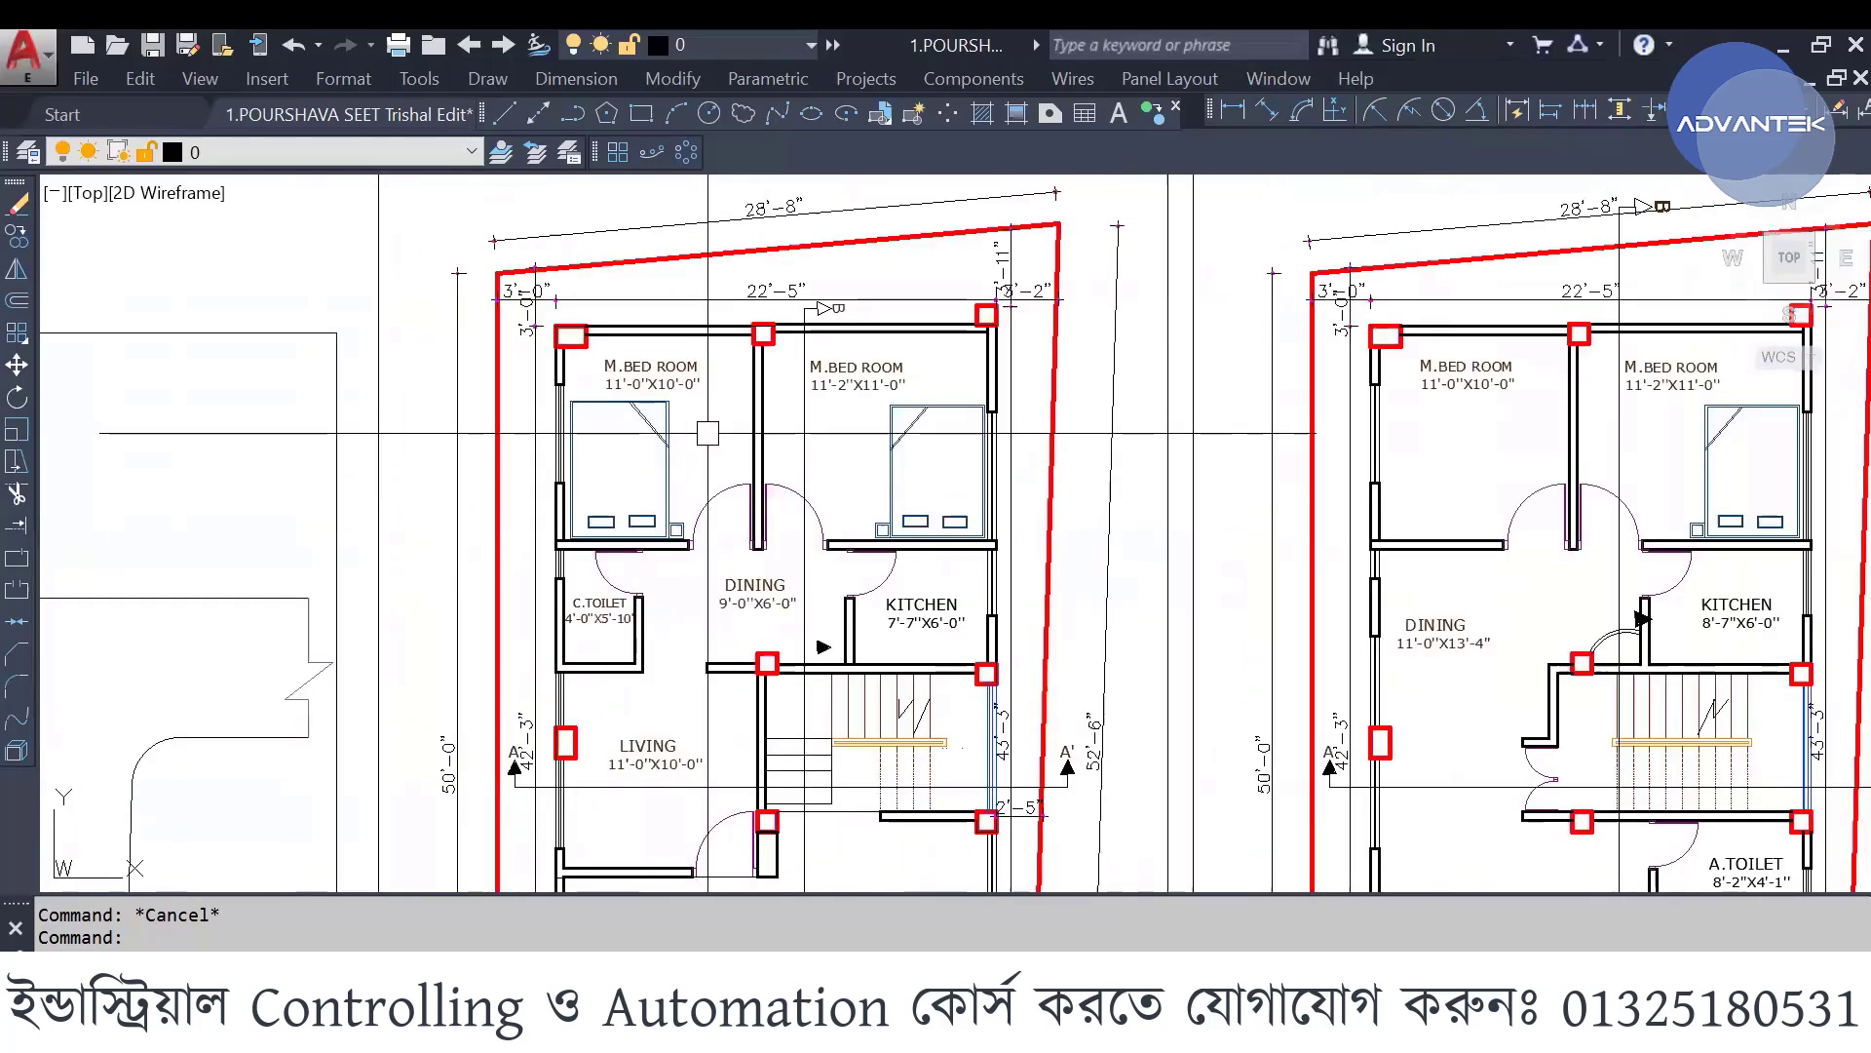
{"action": "scroll", "coordinate": [848, 526], "scroll_direction": "down", "scroll_amount": 2}
{"action": "middle_click_drag", "start_coordinate": [848, 529], "coordinate": [816, 477]}
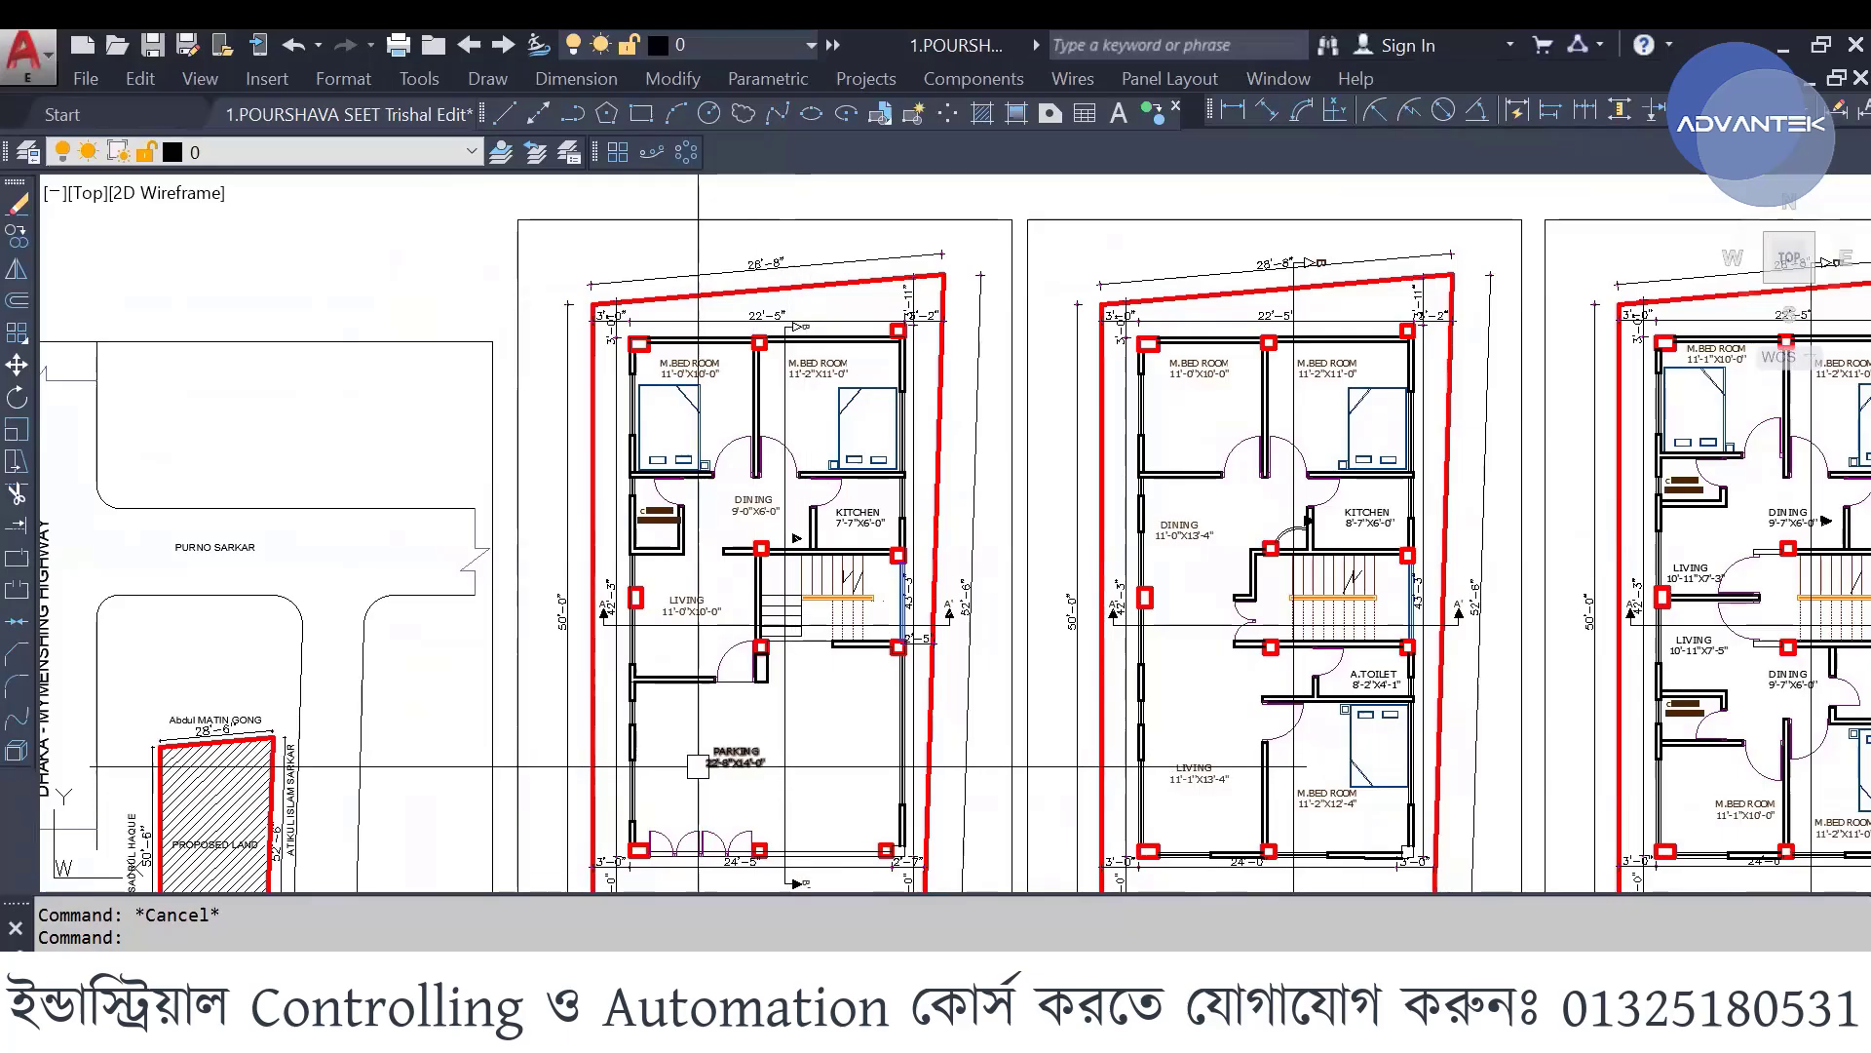
{"action": "middle_click_drag", "start_coordinate": [753, 637], "coordinate": [738, 576]}
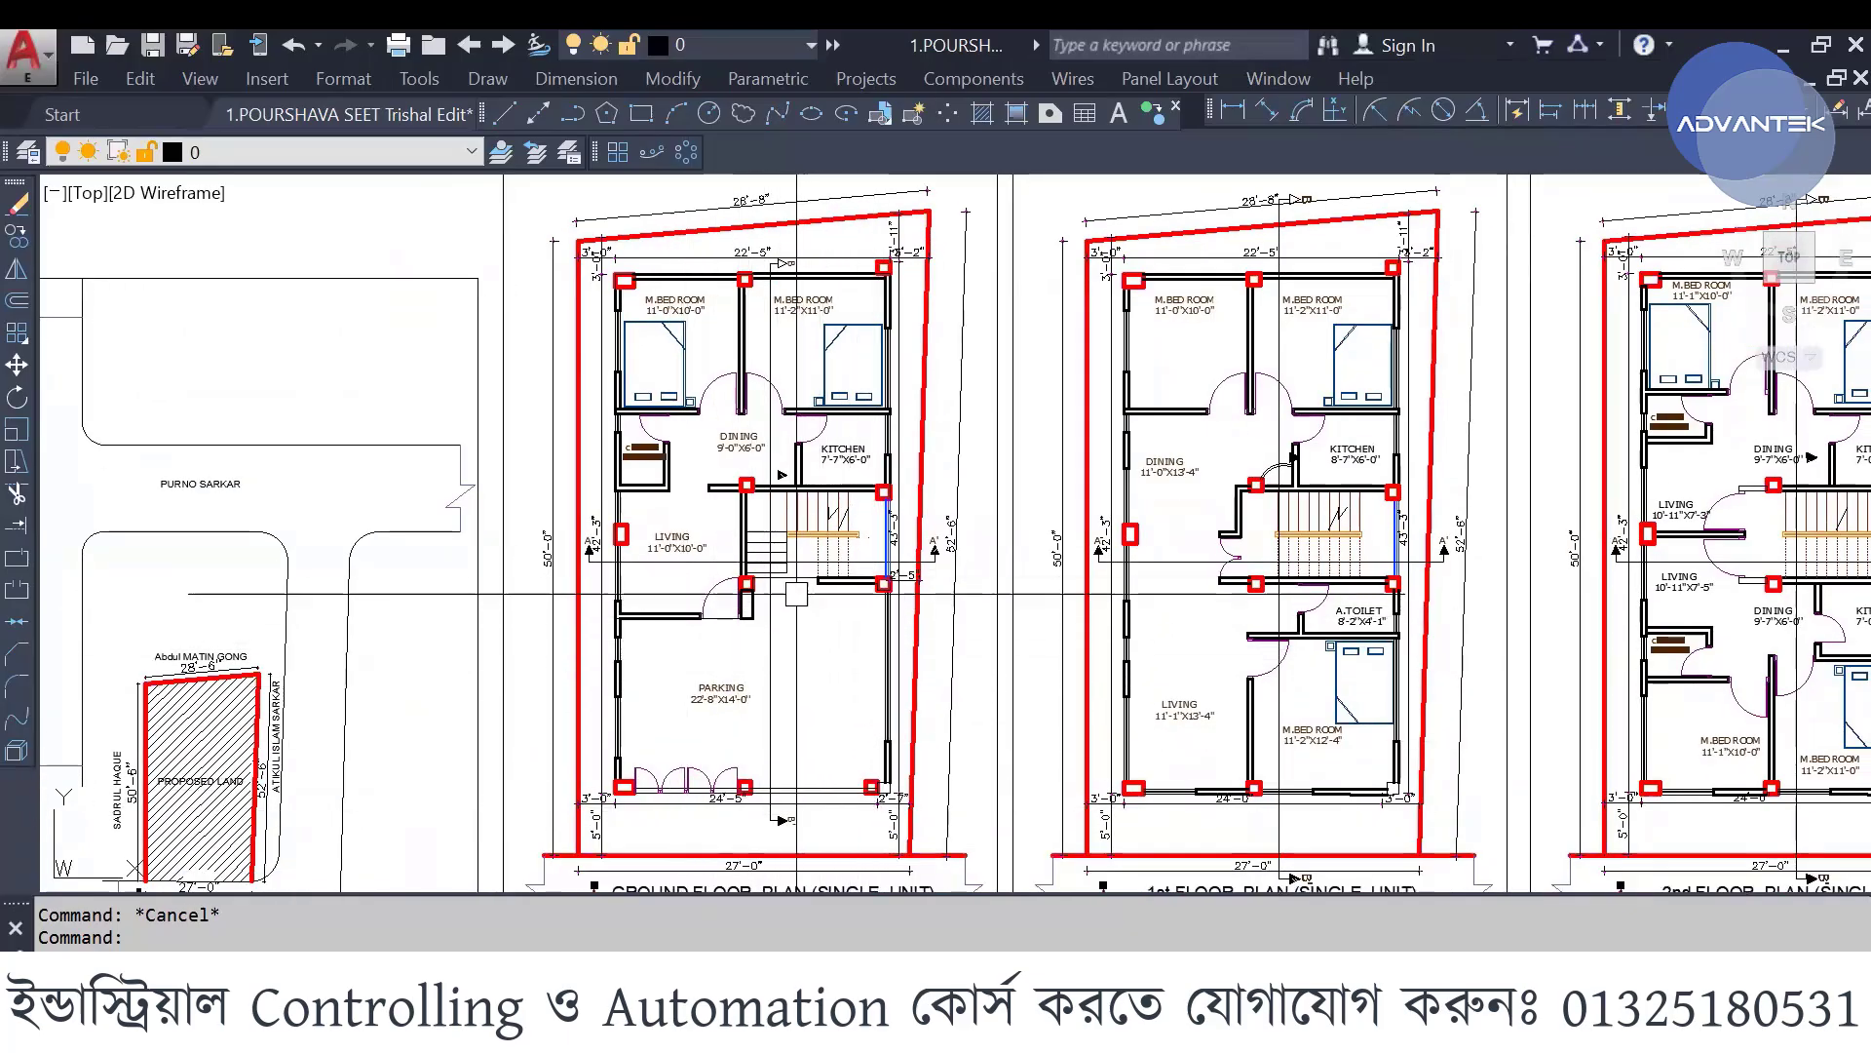
{"action": "scroll", "coordinate": [796, 594], "scroll_direction": "up", "scroll_amount": 6}
{"action": "scroll", "coordinate": [765, 623], "scroll_direction": "down", "scroll_amount": 4}
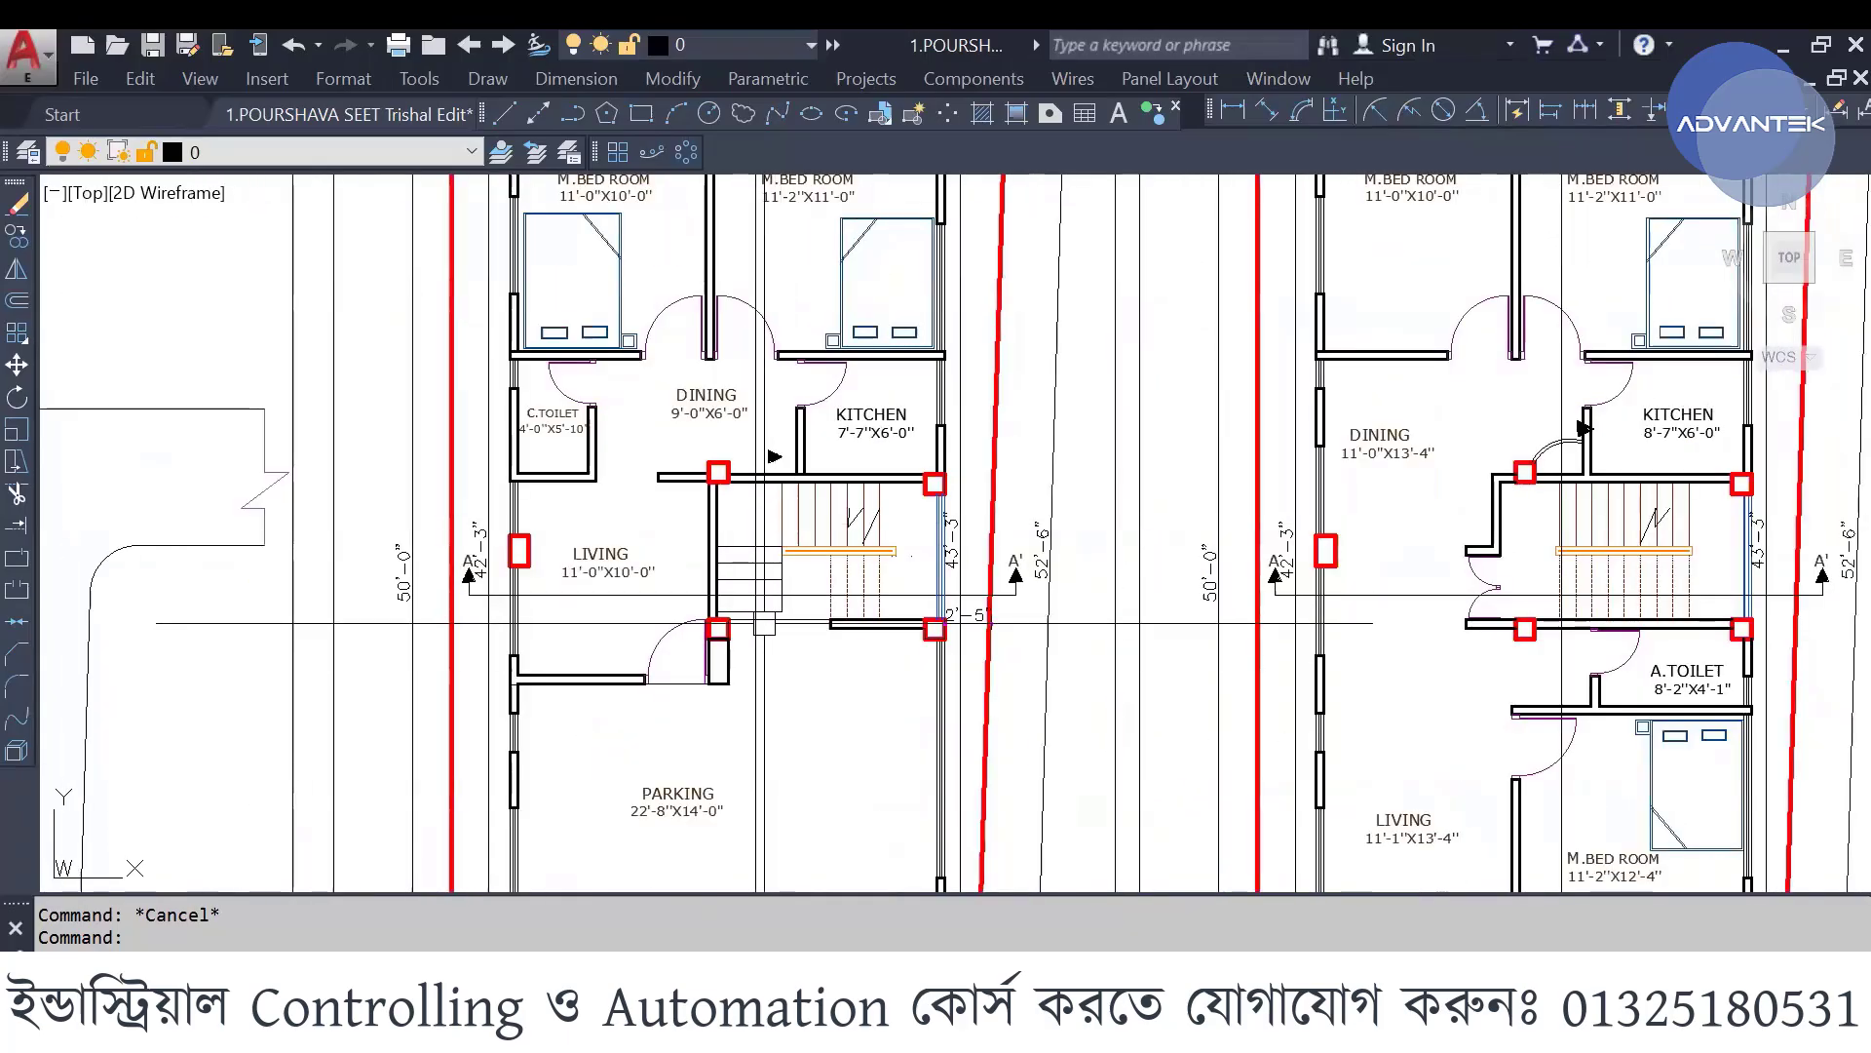
{"action": "scroll", "coordinate": [872, 596], "scroll_direction": "down", "scroll_amount": 4}
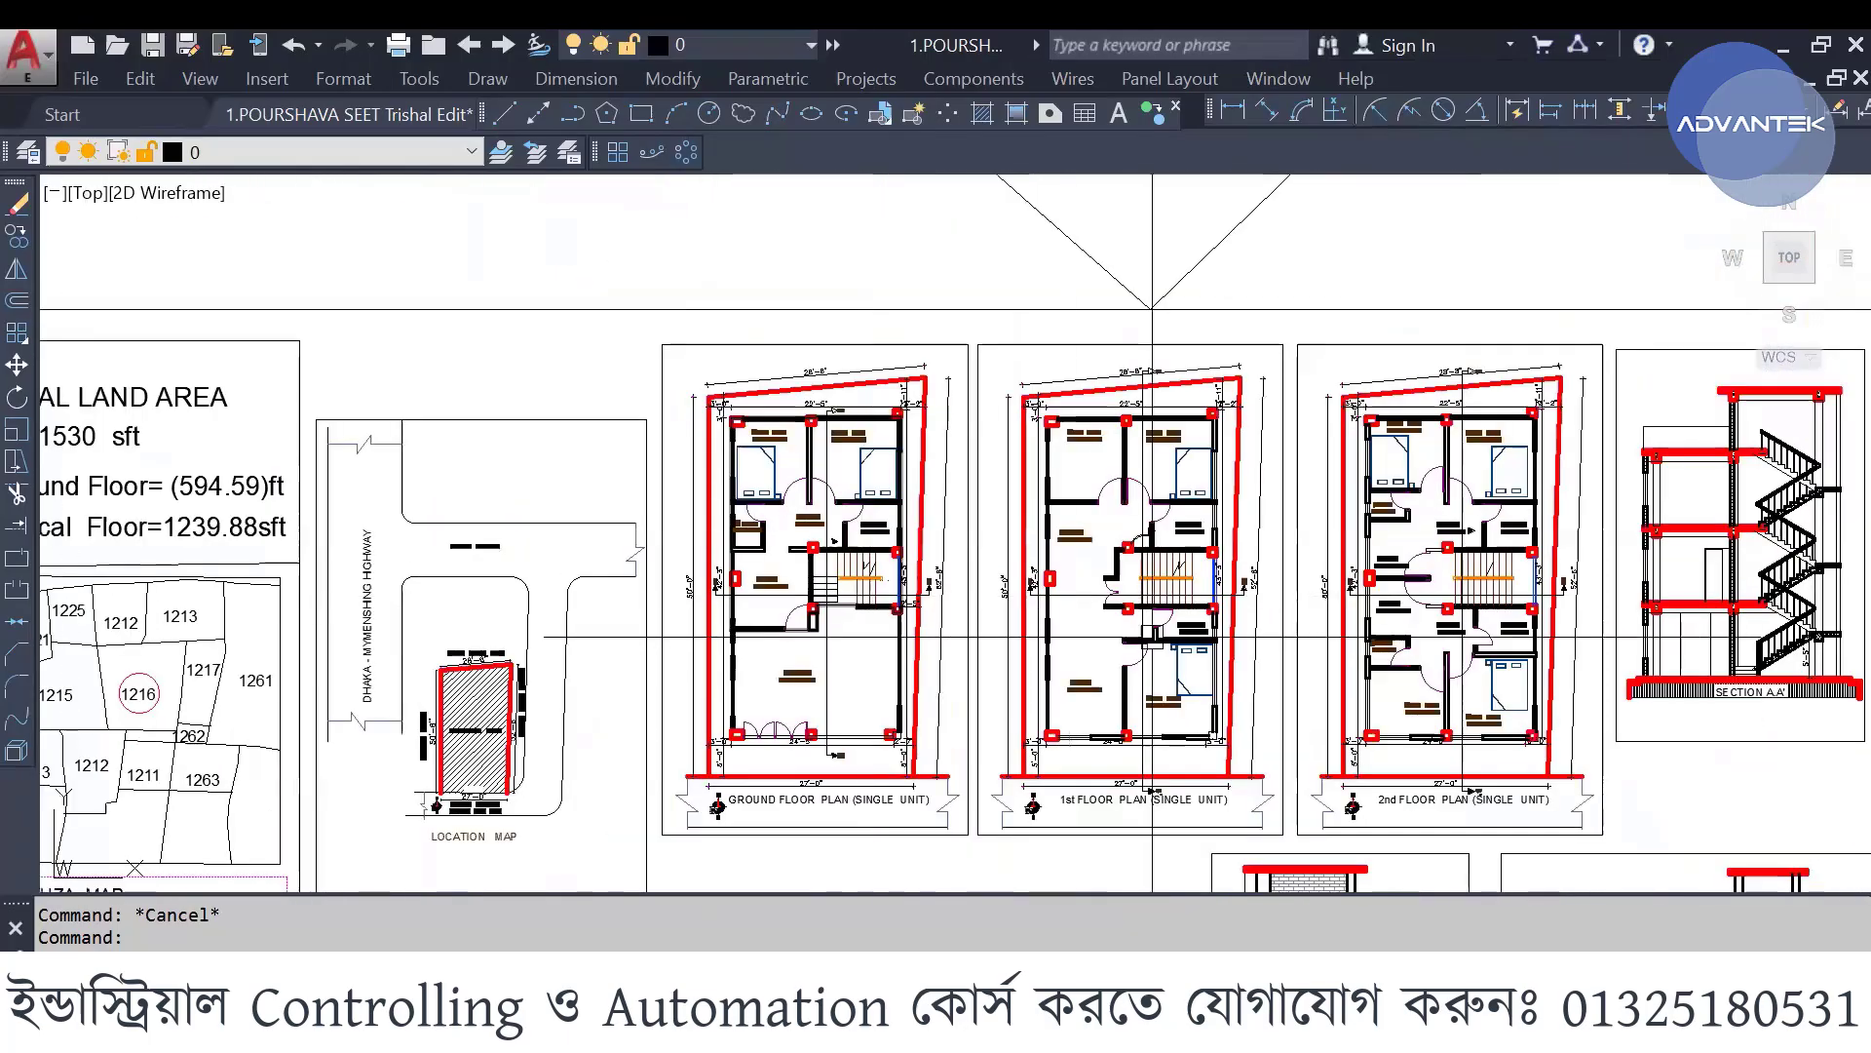
{"action": "scroll", "coordinate": [1168, 680], "scroll_direction": "up", "scroll_amount": 4}
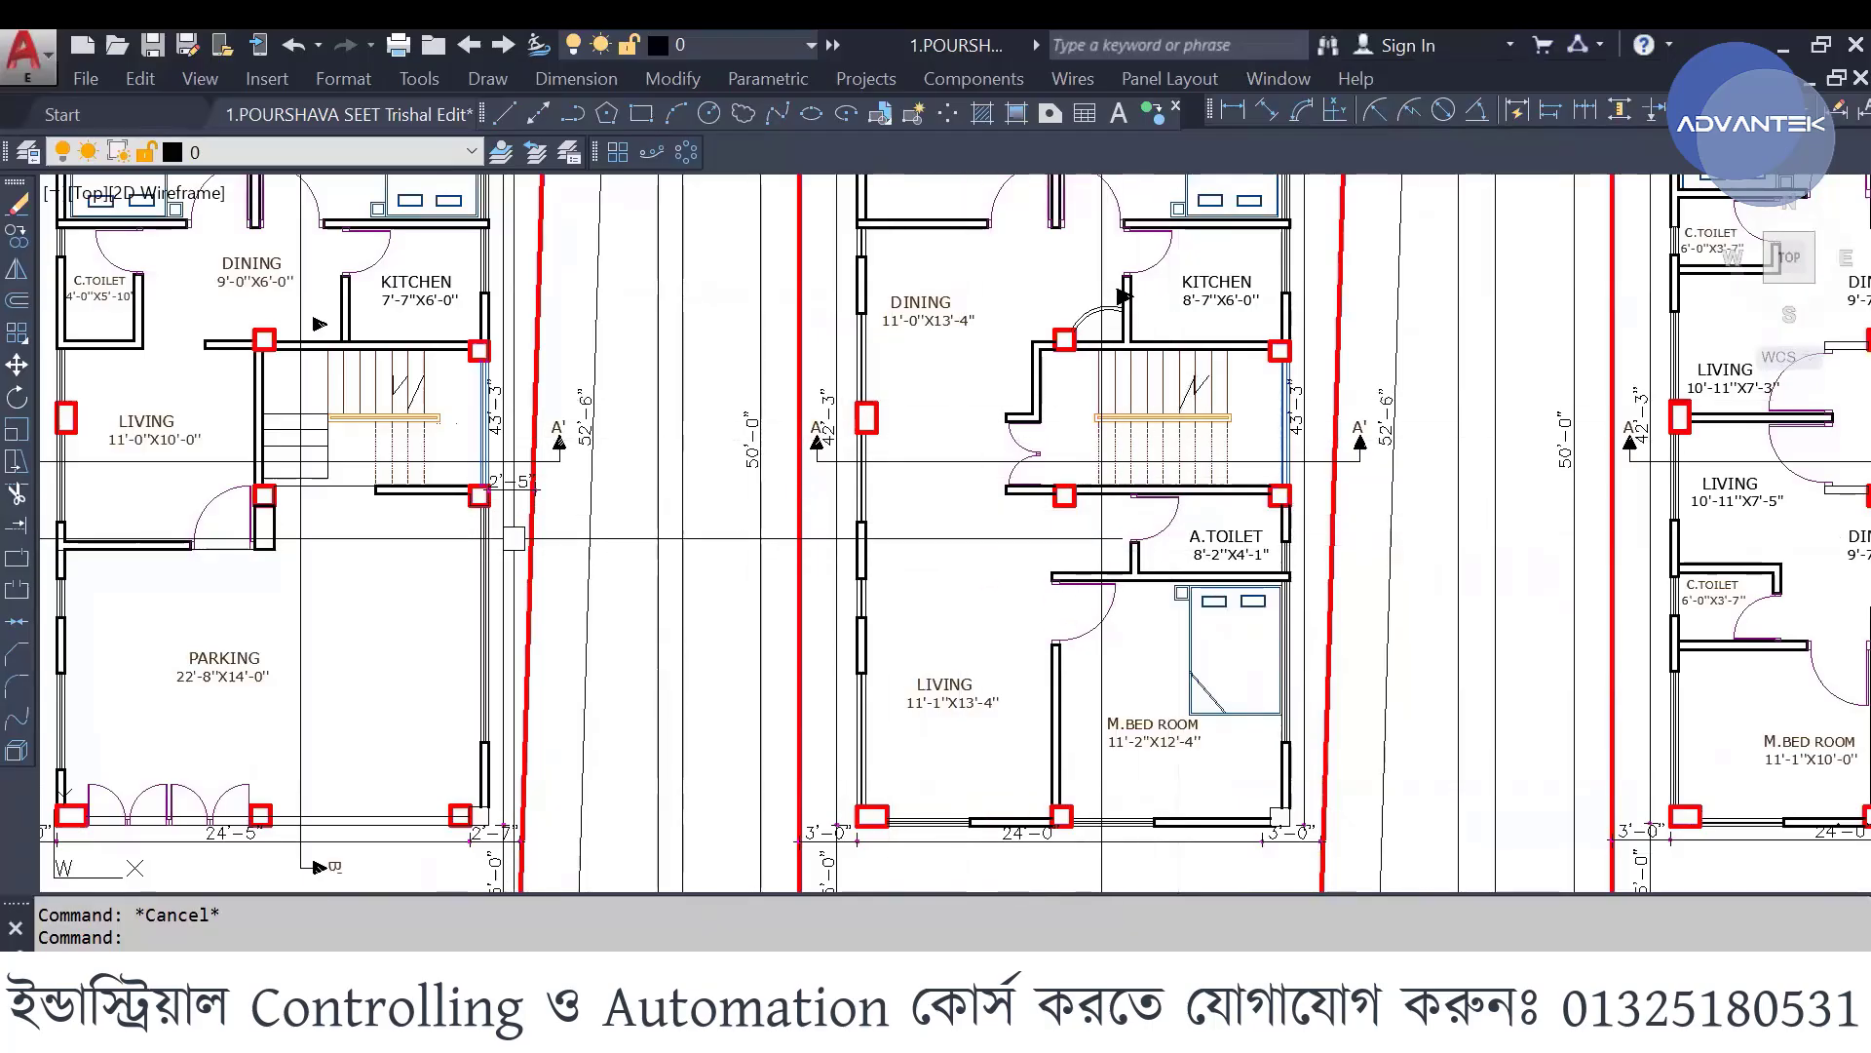
{"action": "mouse_move", "coordinate": [352, 489]}
{"action": "middle_mouse_down"}
{"action": "mouse_move", "coordinate": [410, 515]}
{"action": "mouse_move", "coordinate": [445, 585]}
{"action": "middle_mouse_up"}
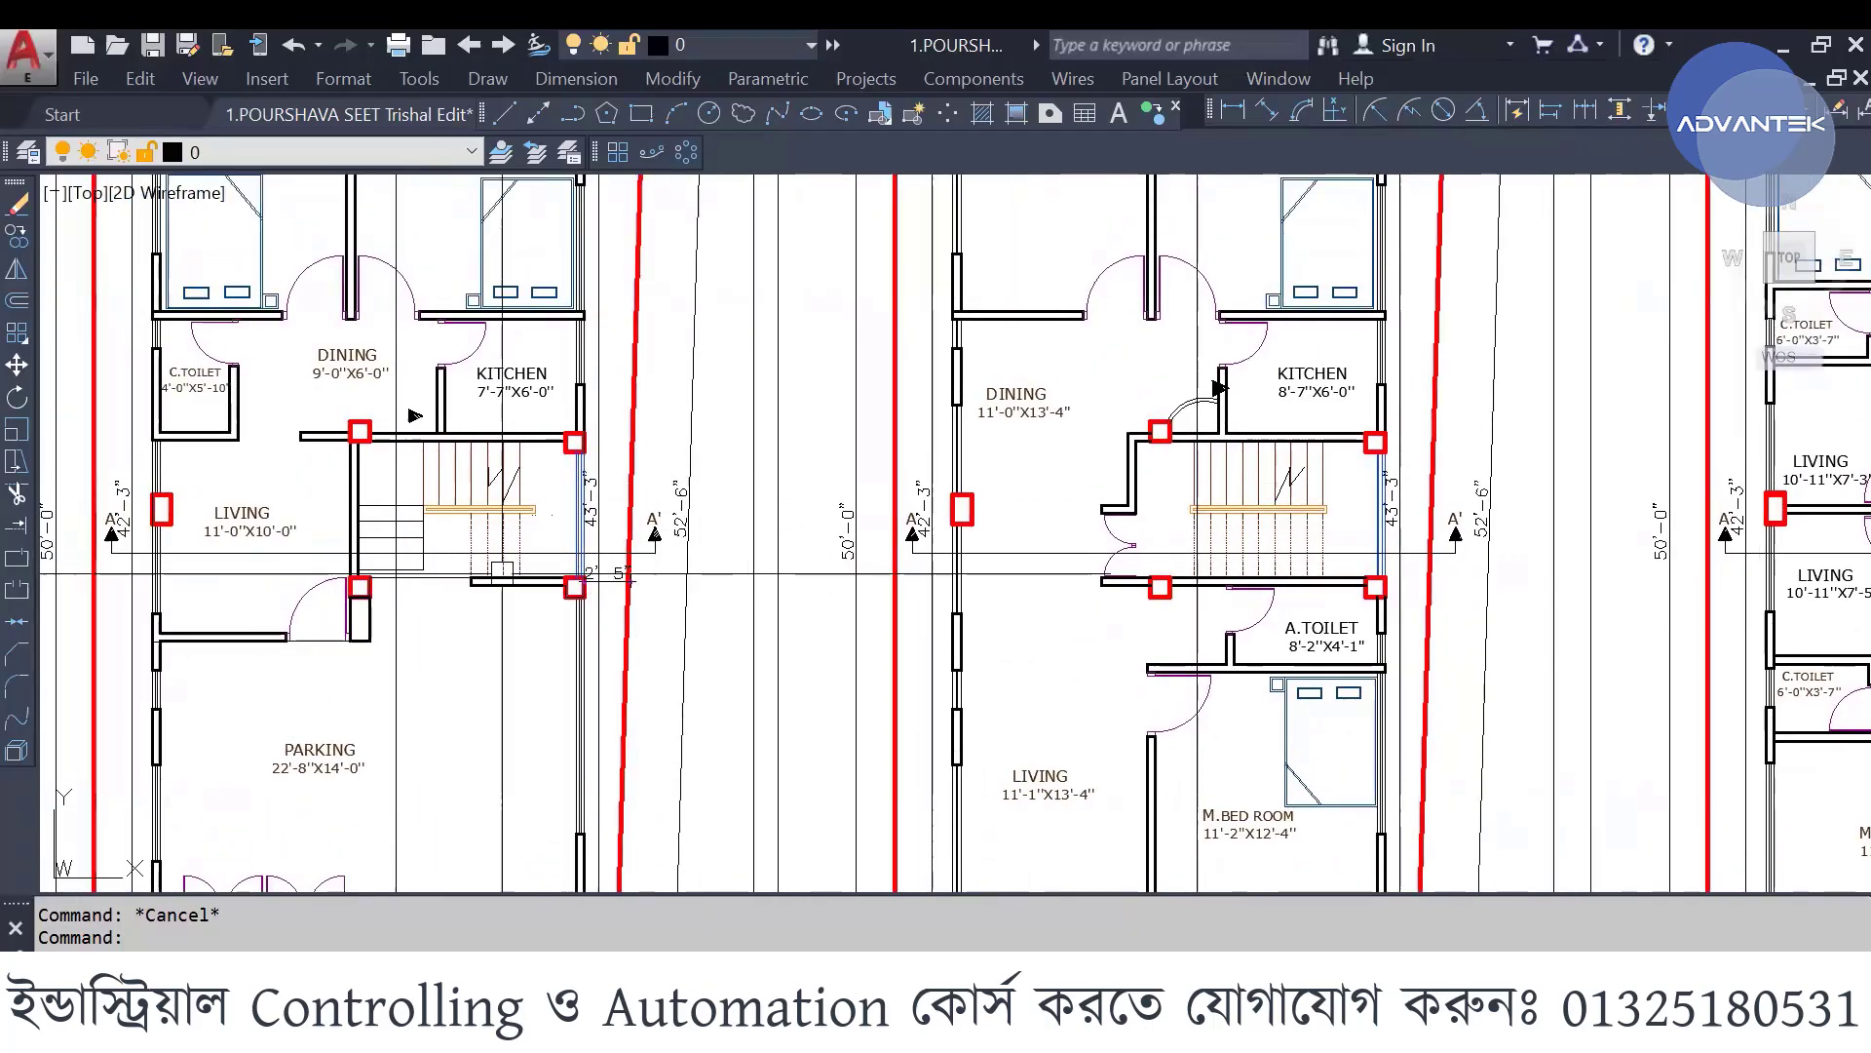
{"action": "scroll", "coordinate": [390, 583], "scroll_direction": "up", "scroll_amount": 4}
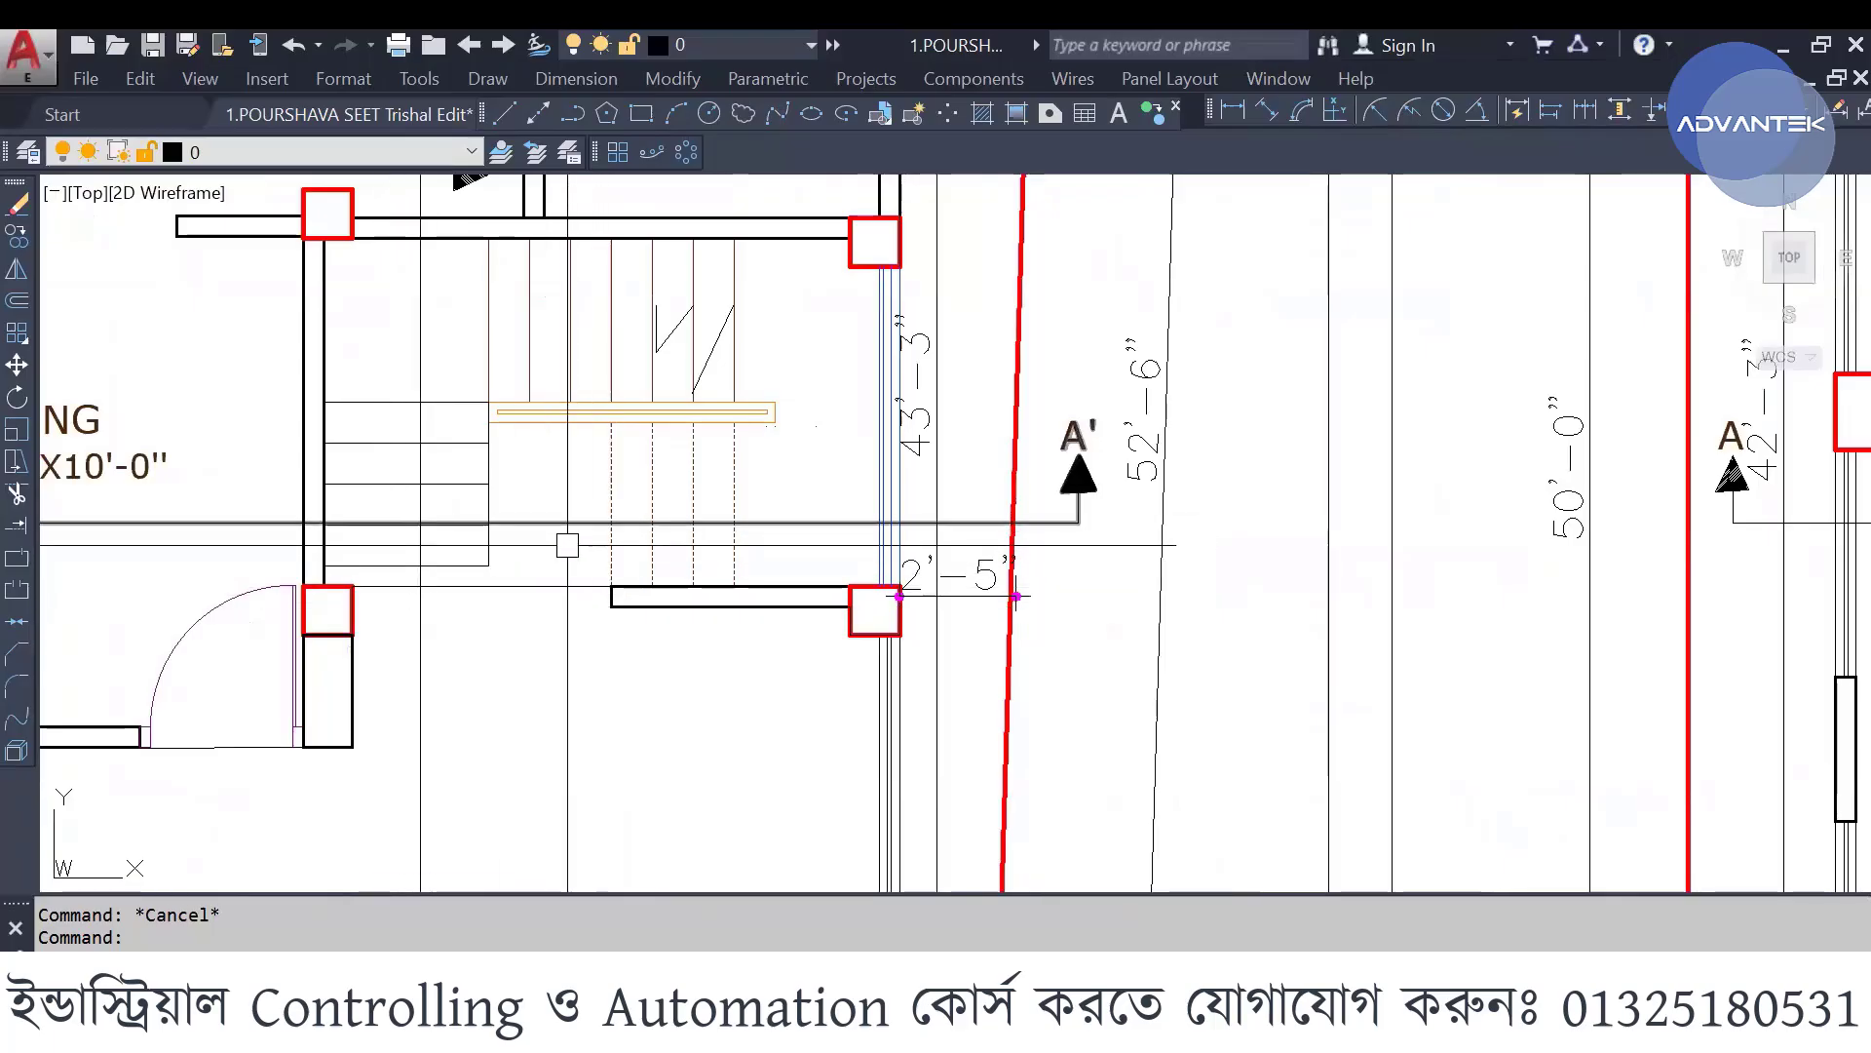
{"action": "scroll", "coordinate": [567, 545], "scroll_direction": "down", "scroll_amount": 2}
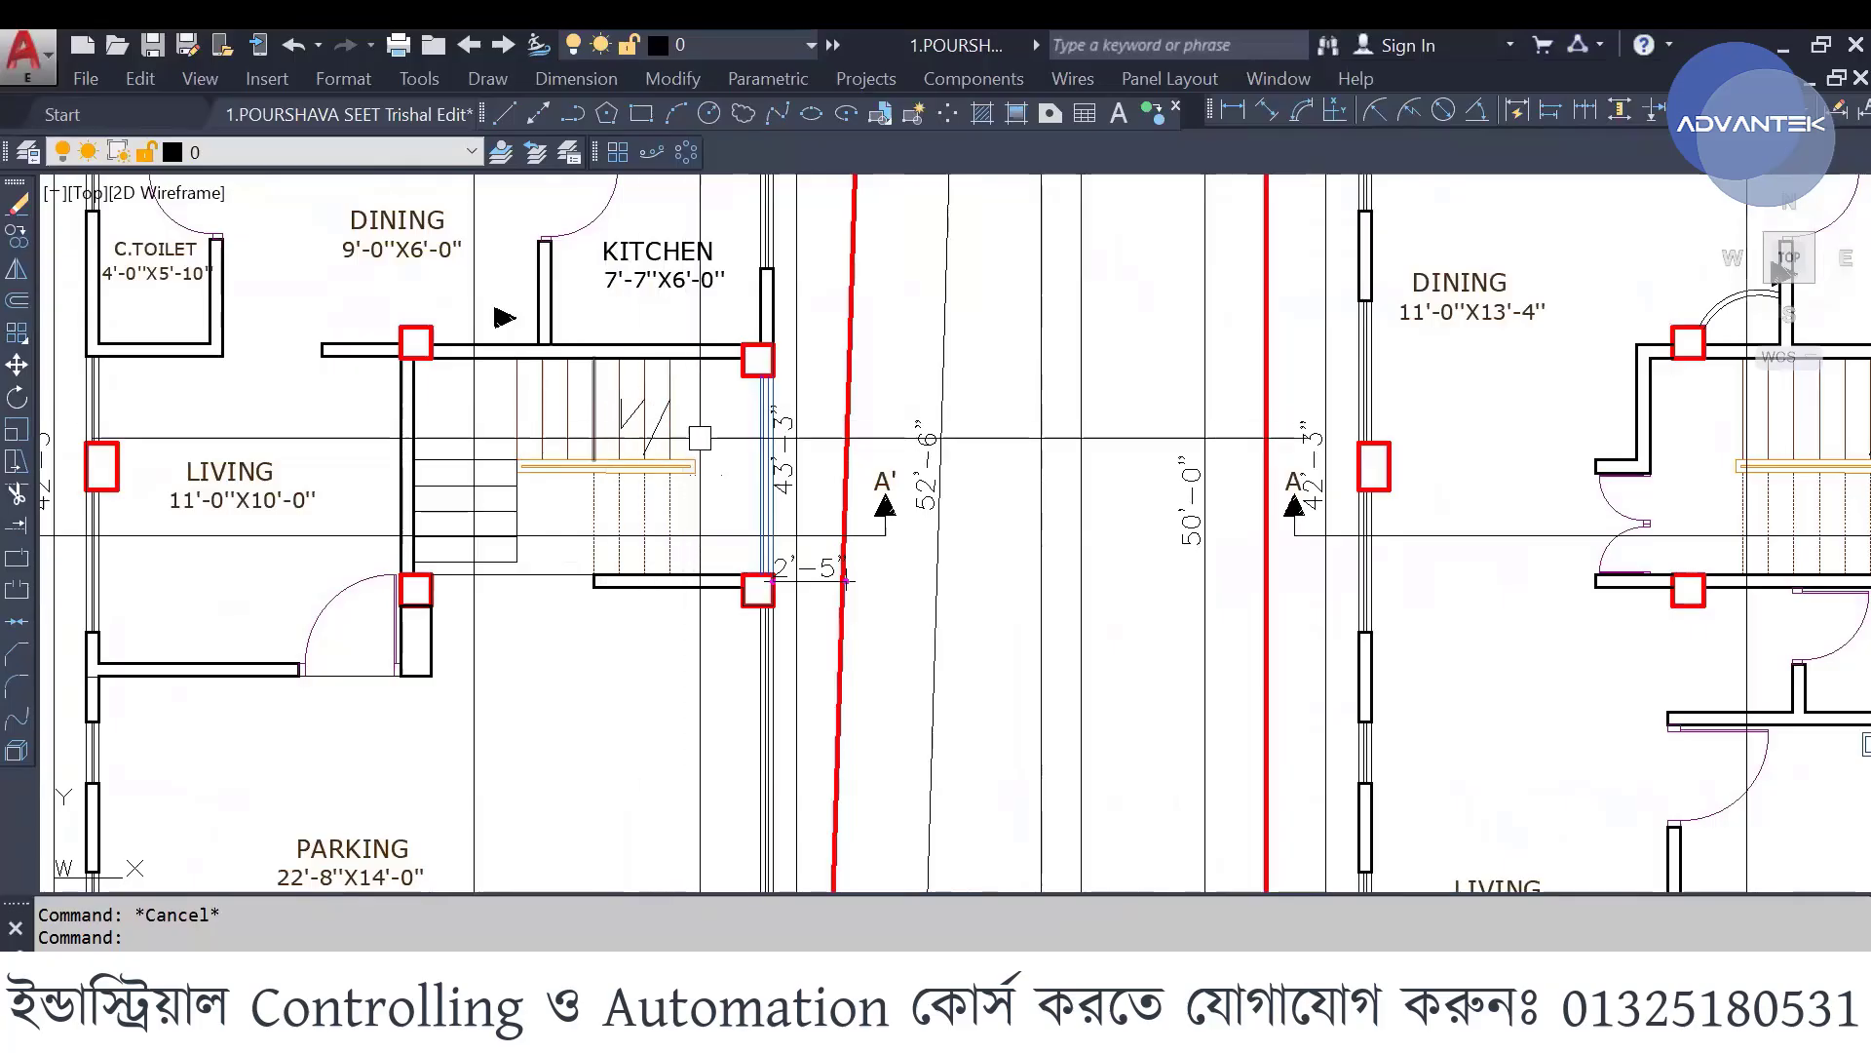
{"action": "middle_click_drag", "start_coordinate": [551, 548], "coordinate": [518, 548]}
{"action": "scroll", "coordinate": [153, 502], "scroll_direction": "down", "scroll_amount": 4}
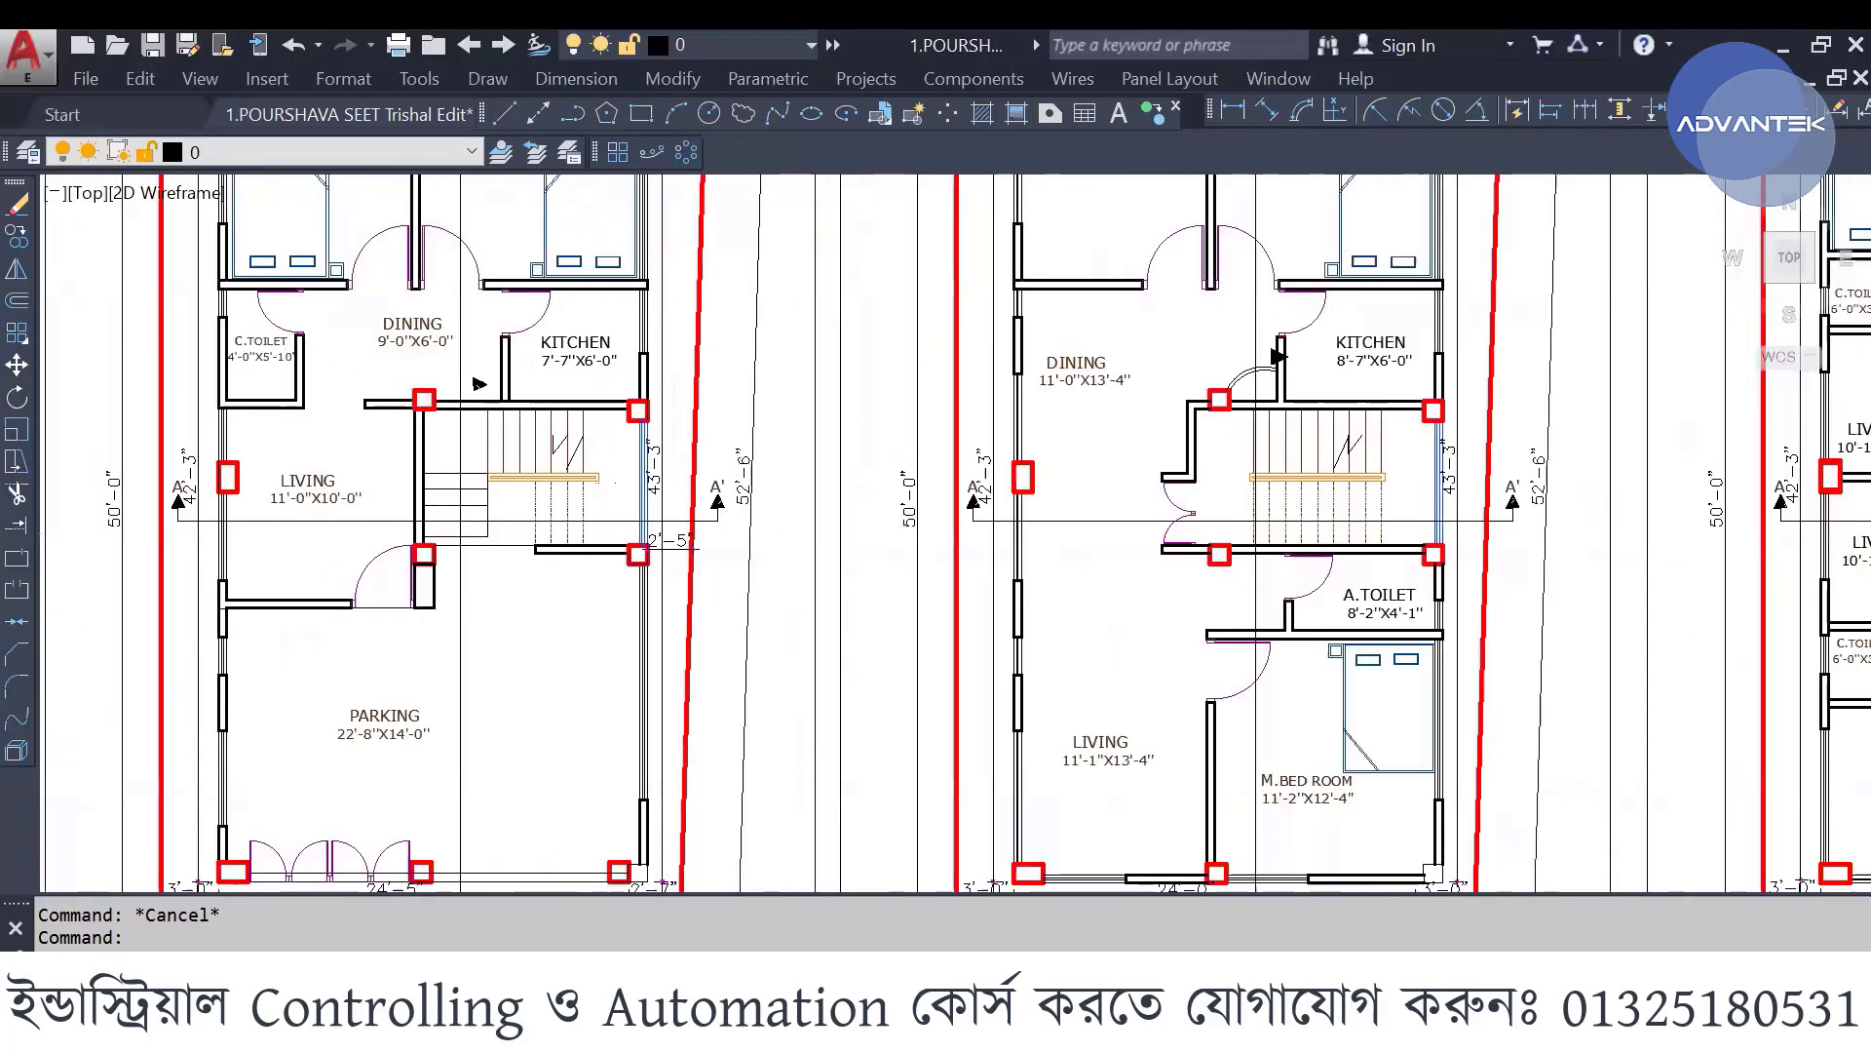
- Examine the first floor plan, including its staircase entrance, living and dining areas, attached toilet, kitchen and bedrooms
{"action": "scroll", "coordinate": [846, 487], "scroll_direction": "up", "scroll_amount": 1}
{"action": "middle_click_drag", "start_coordinate": [708, 513], "coordinate": [752, 487]}
{"action": "scroll", "coordinate": [746, 486], "scroll_direction": "up", "scroll_amount": 1}
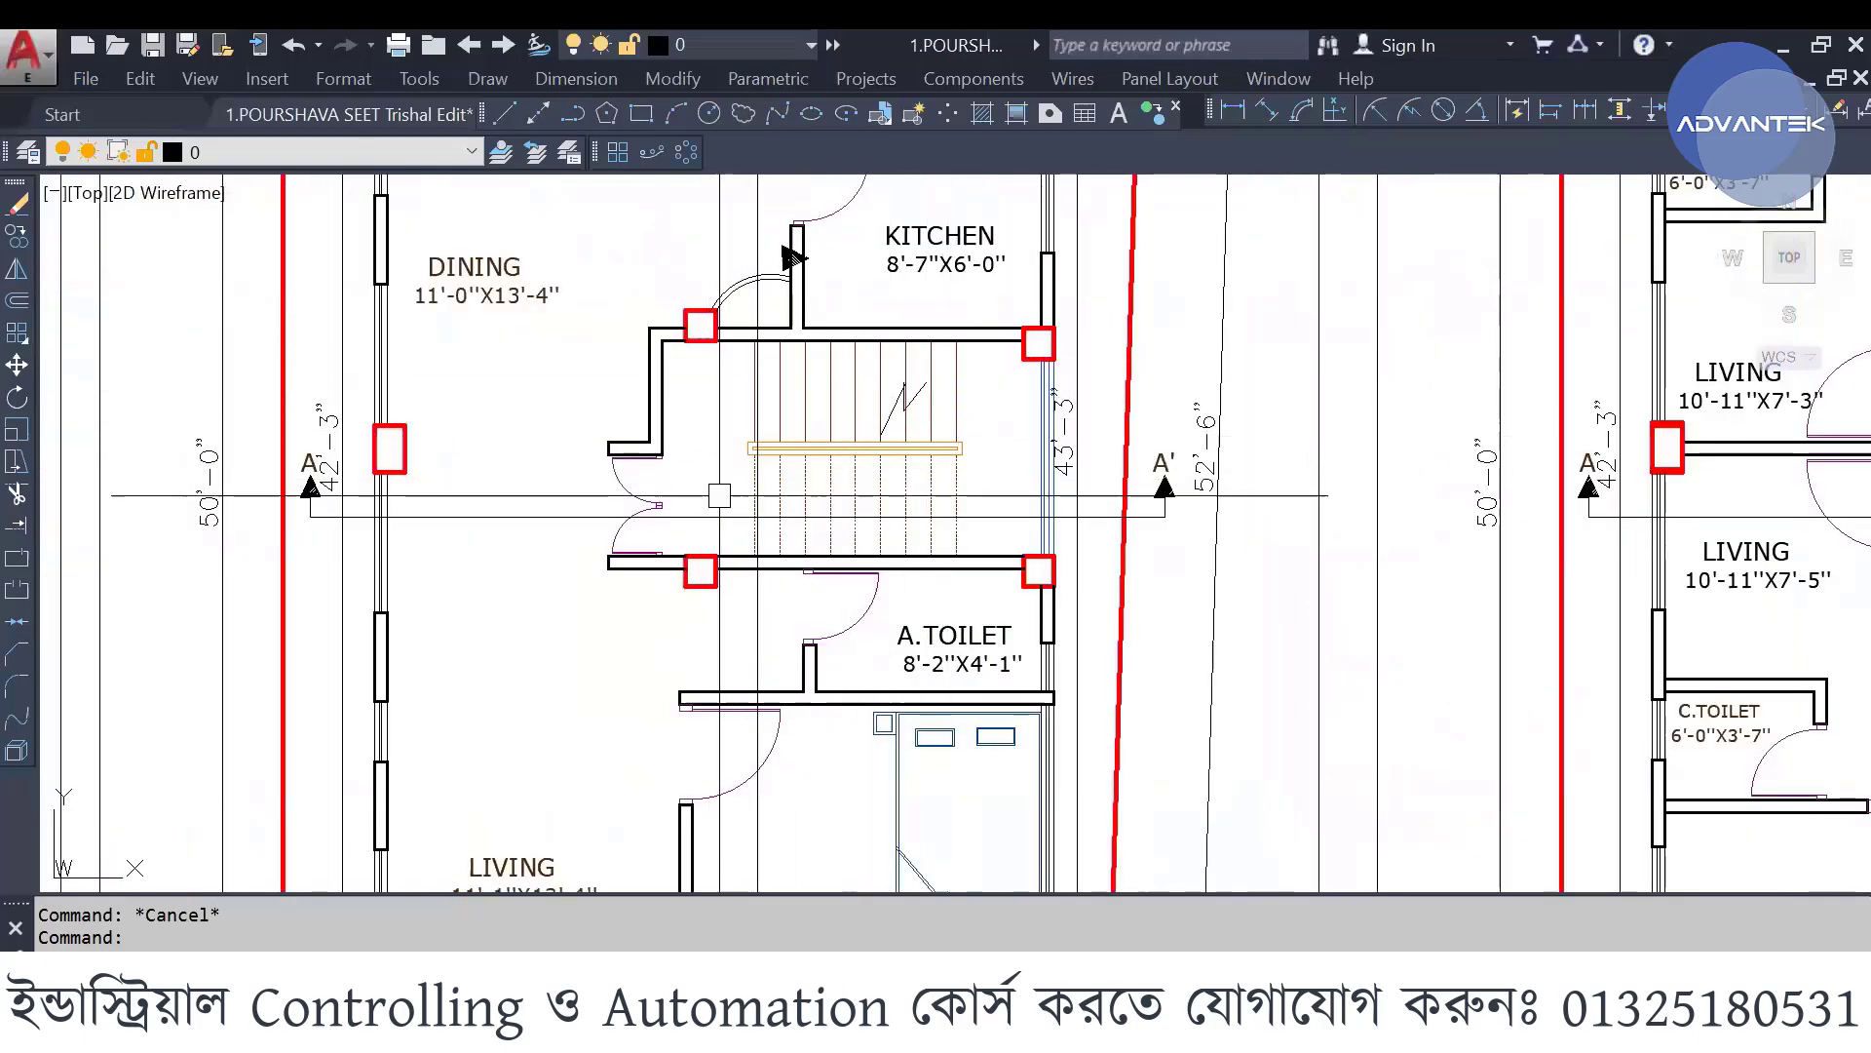
{"action": "middle_click_drag", "start_coordinate": [763, 388], "coordinate": [828, 436]}
{"action": "scroll", "coordinate": [827, 436], "scroll_direction": "down", "scroll_amount": 4}
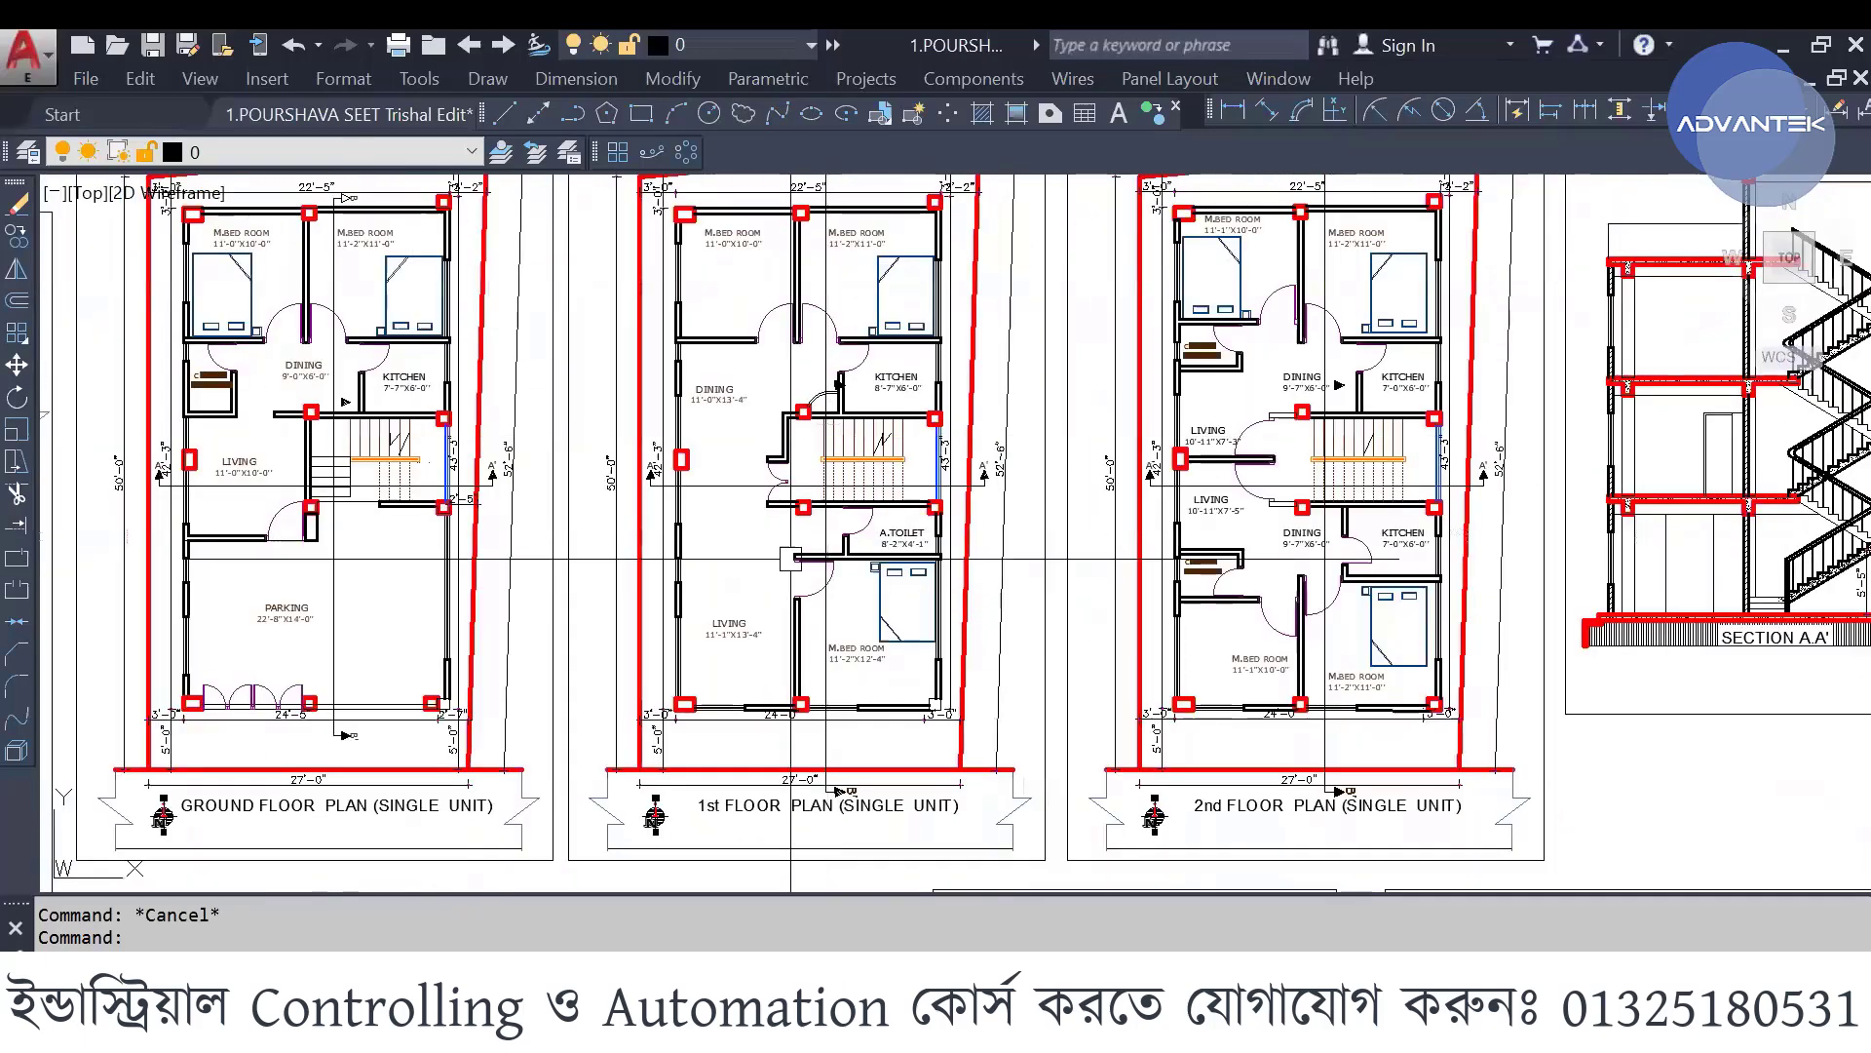
{"action": "scroll", "coordinate": [809, 745], "scroll_direction": "up", "scroll_amount": 4}
{"action": "middle_click_drag", "start_coordinate": [730, 429], "coordinate": [760, 787]}
{"action": "scroll", "coordinate": [741, 668], "scroll_direction": "down", "scroll_amount": 2}
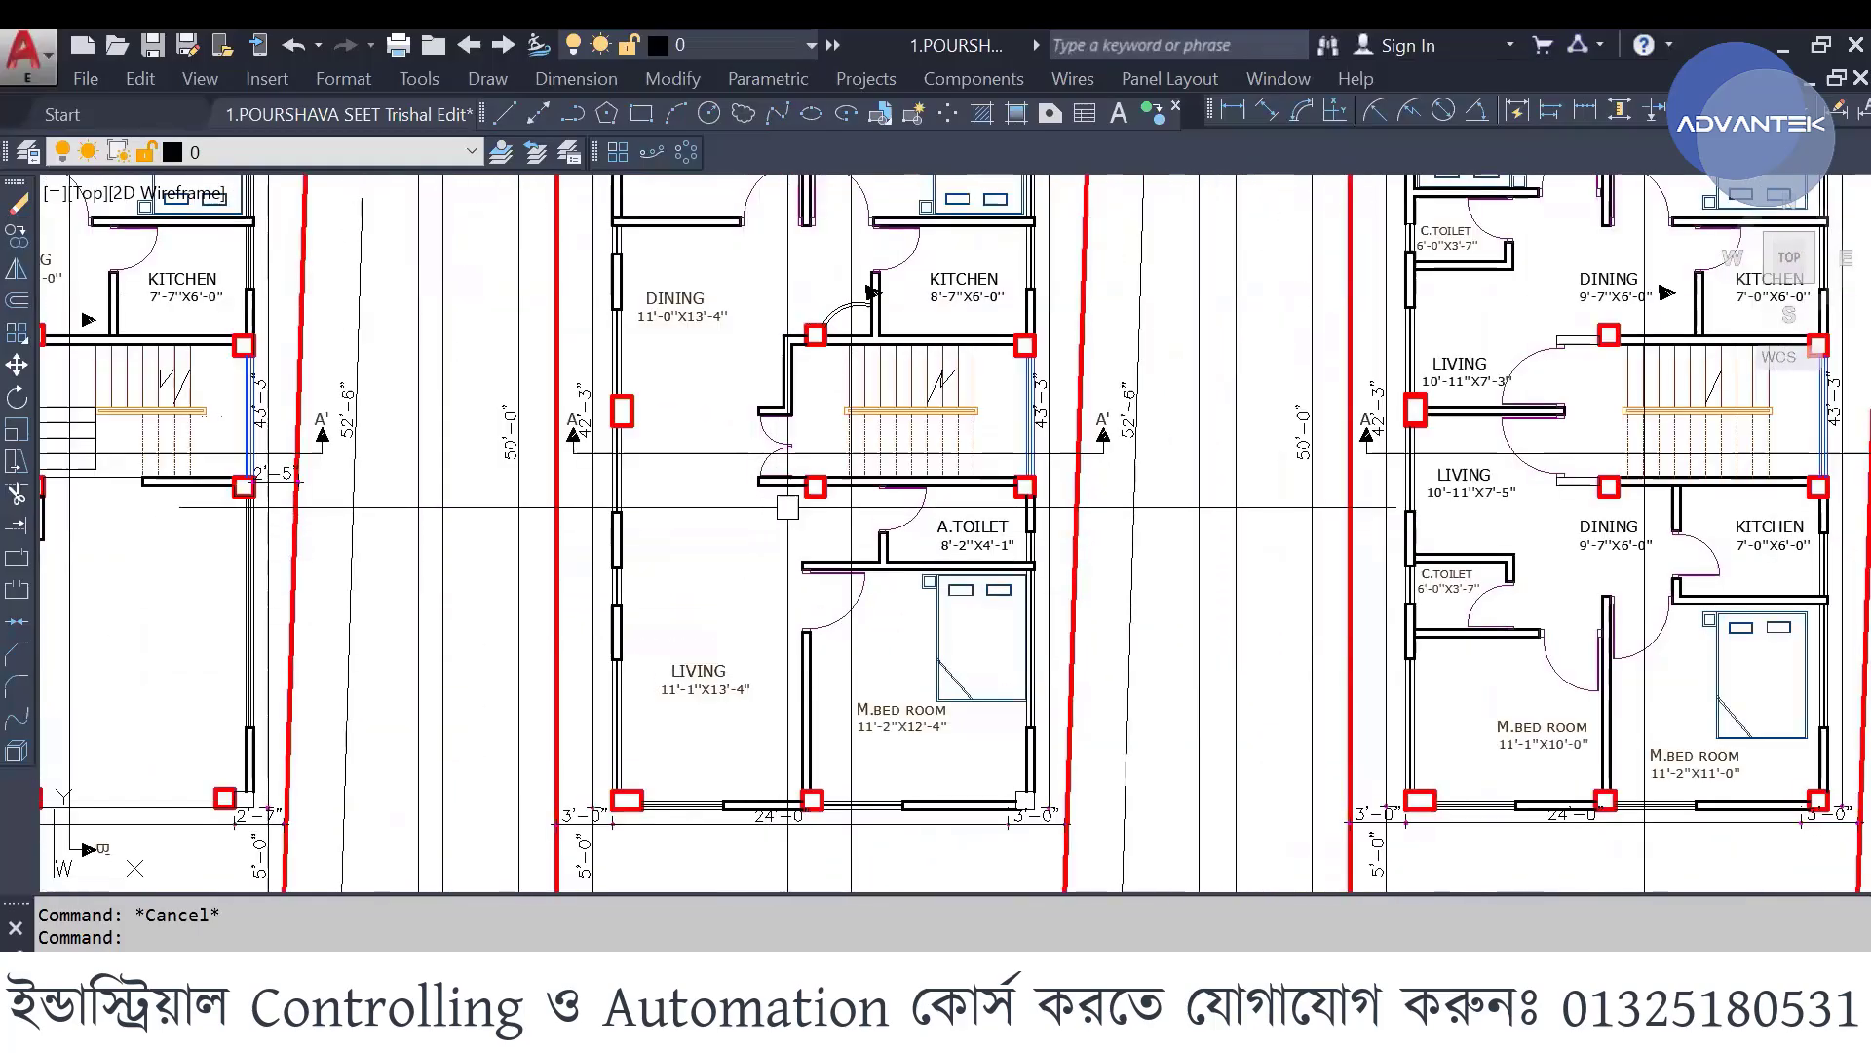
{"action": "middle_click_drag", "start_coordinate": [793, 531], "coordinate": [757, 583]}
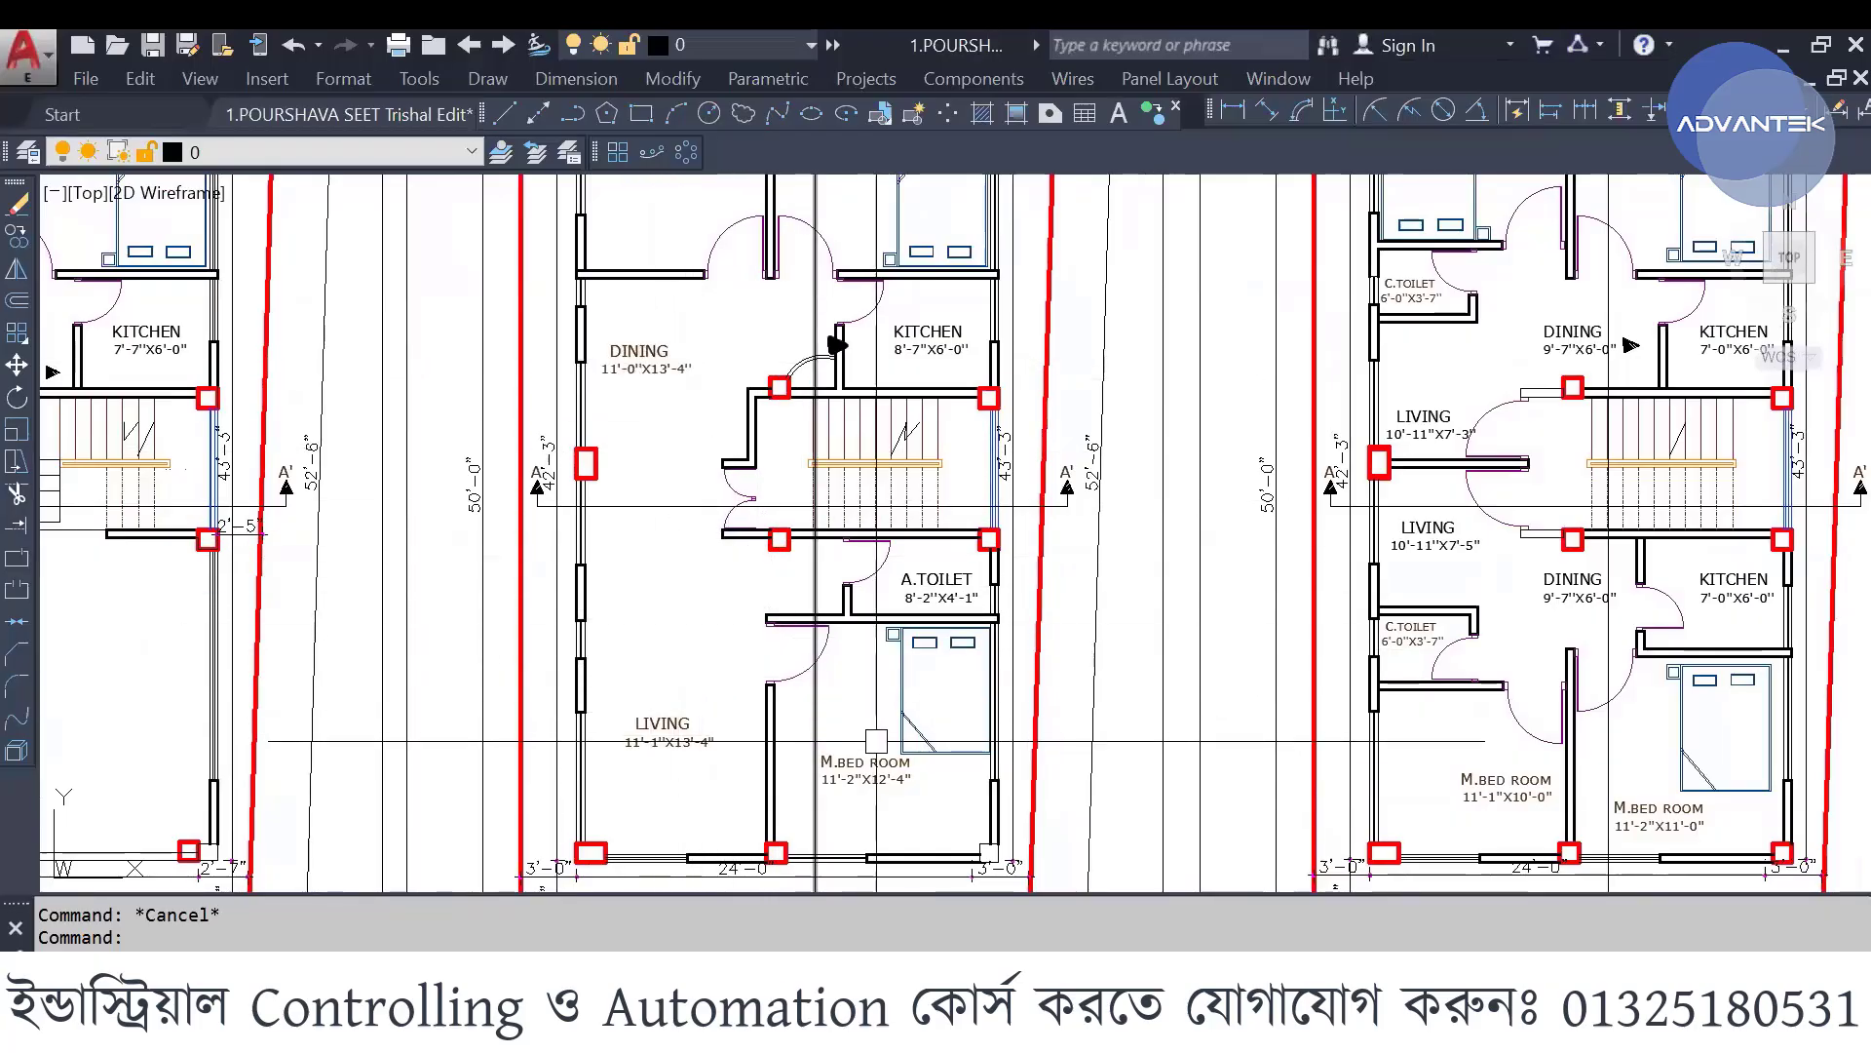
{"action": "middle_click_drag", "start_coordinate": [836, 343], "coordinate": [883, 552]}
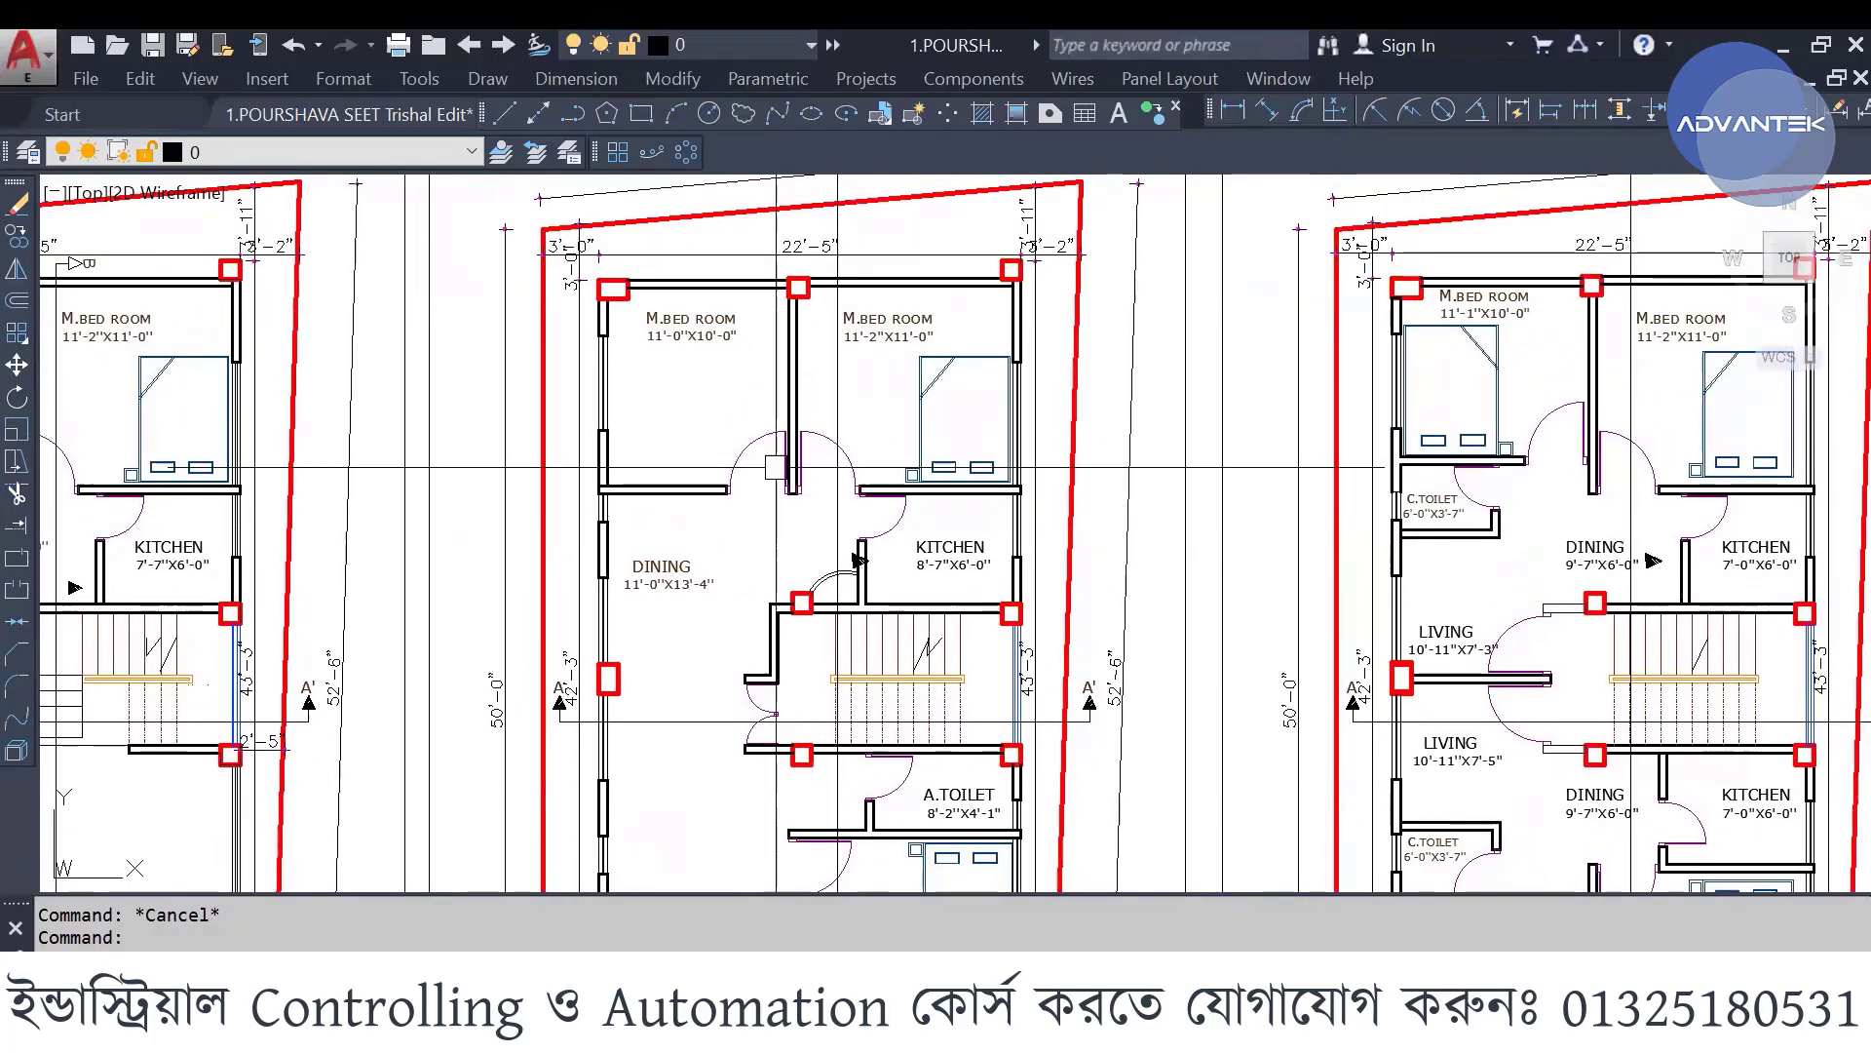
{"action": "scroll", "coordinate": [926, 679], "scroll_direction": "up", "scroll_amount": 3}
{"action": "scroll", "coordinate": [921, 678], "scroll_direction": "down", "scroll_amount": 4}
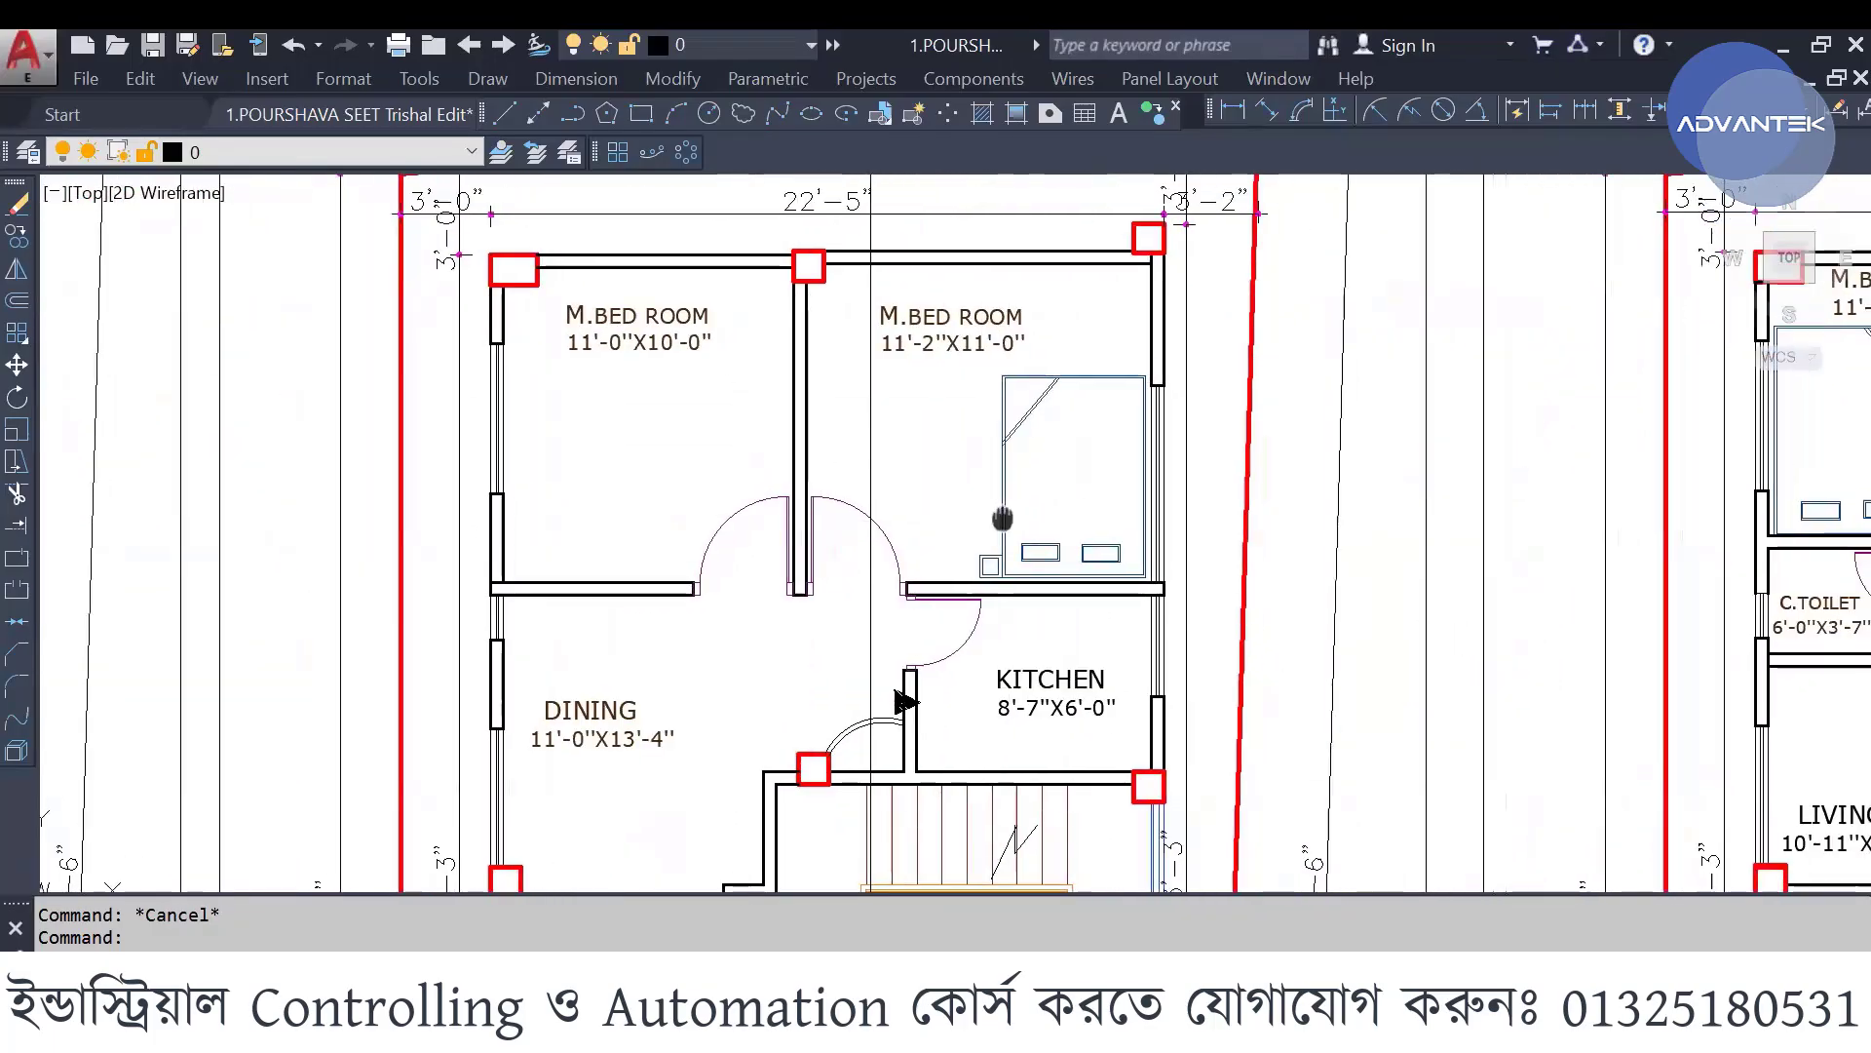
{"action": "scroll", "coordinate": [877, 671], "scroll_direction": "up", "scroll_amount": 2}
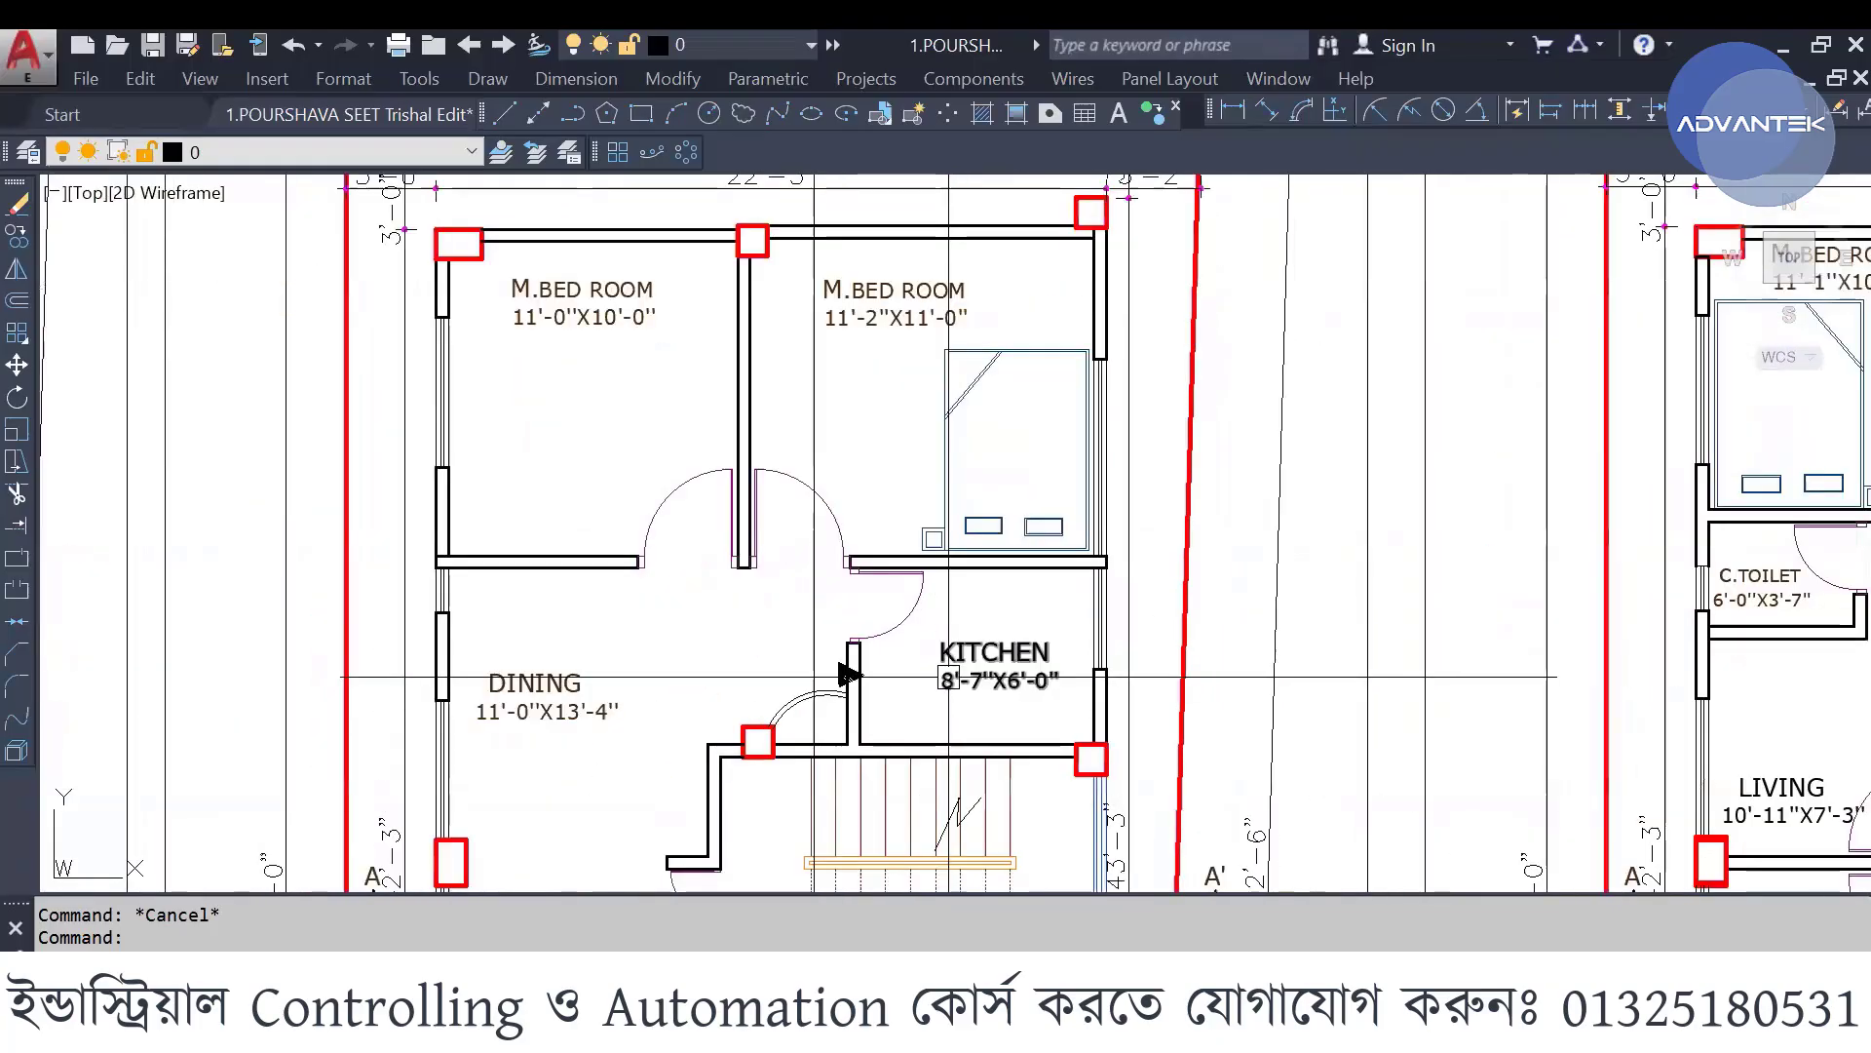
{"action": "middle_click_drag", "start_coordinate": [848, 668], "coordinate": [809, 632]}
{"action": "scroll", "coordinate": [809, 632], "scroll_direction": "down", "scroll_amount": 5}
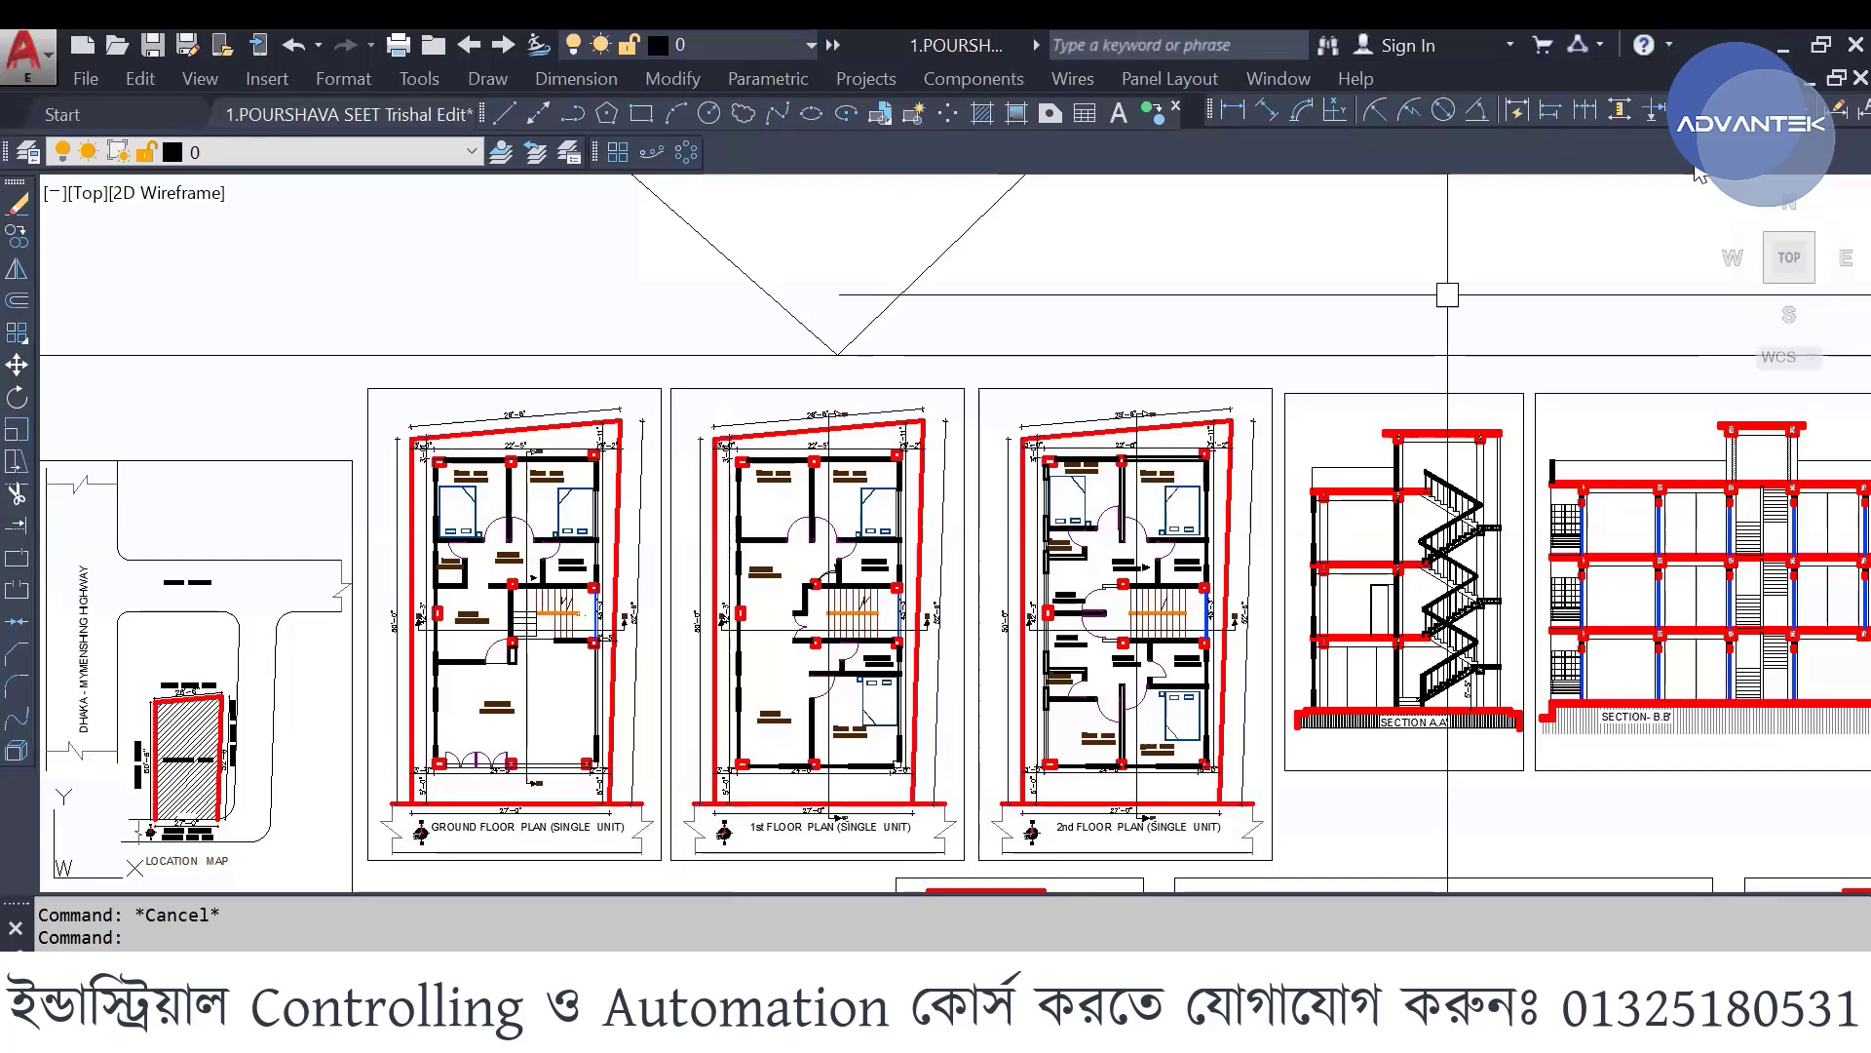
- Switch to the Seminar (1).pdf presentation in Microsoft Edge and read the page 9 list of what an architect needs to know
{"action": "key", "text": "alt+Tab"}
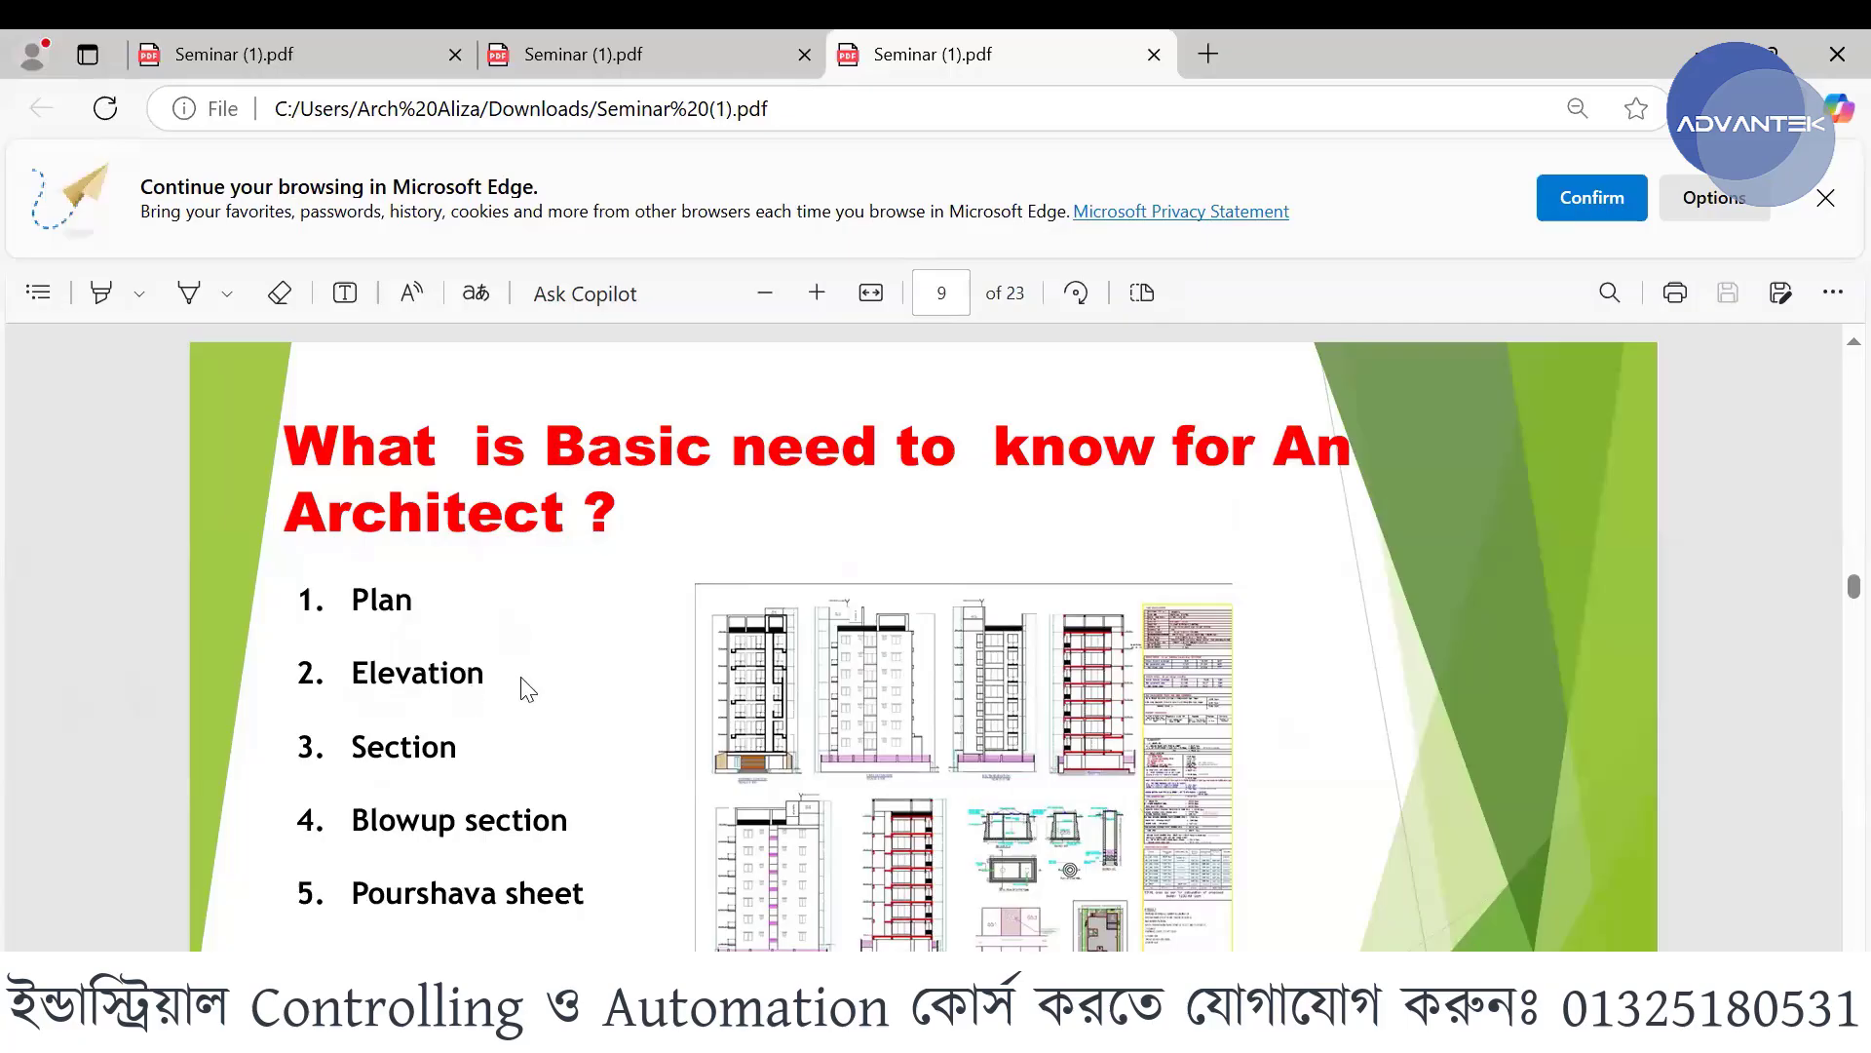
{"action": "scroll", "coordinate": [528, 688], "scroll_direction": "down", "scroll_amount": 3}
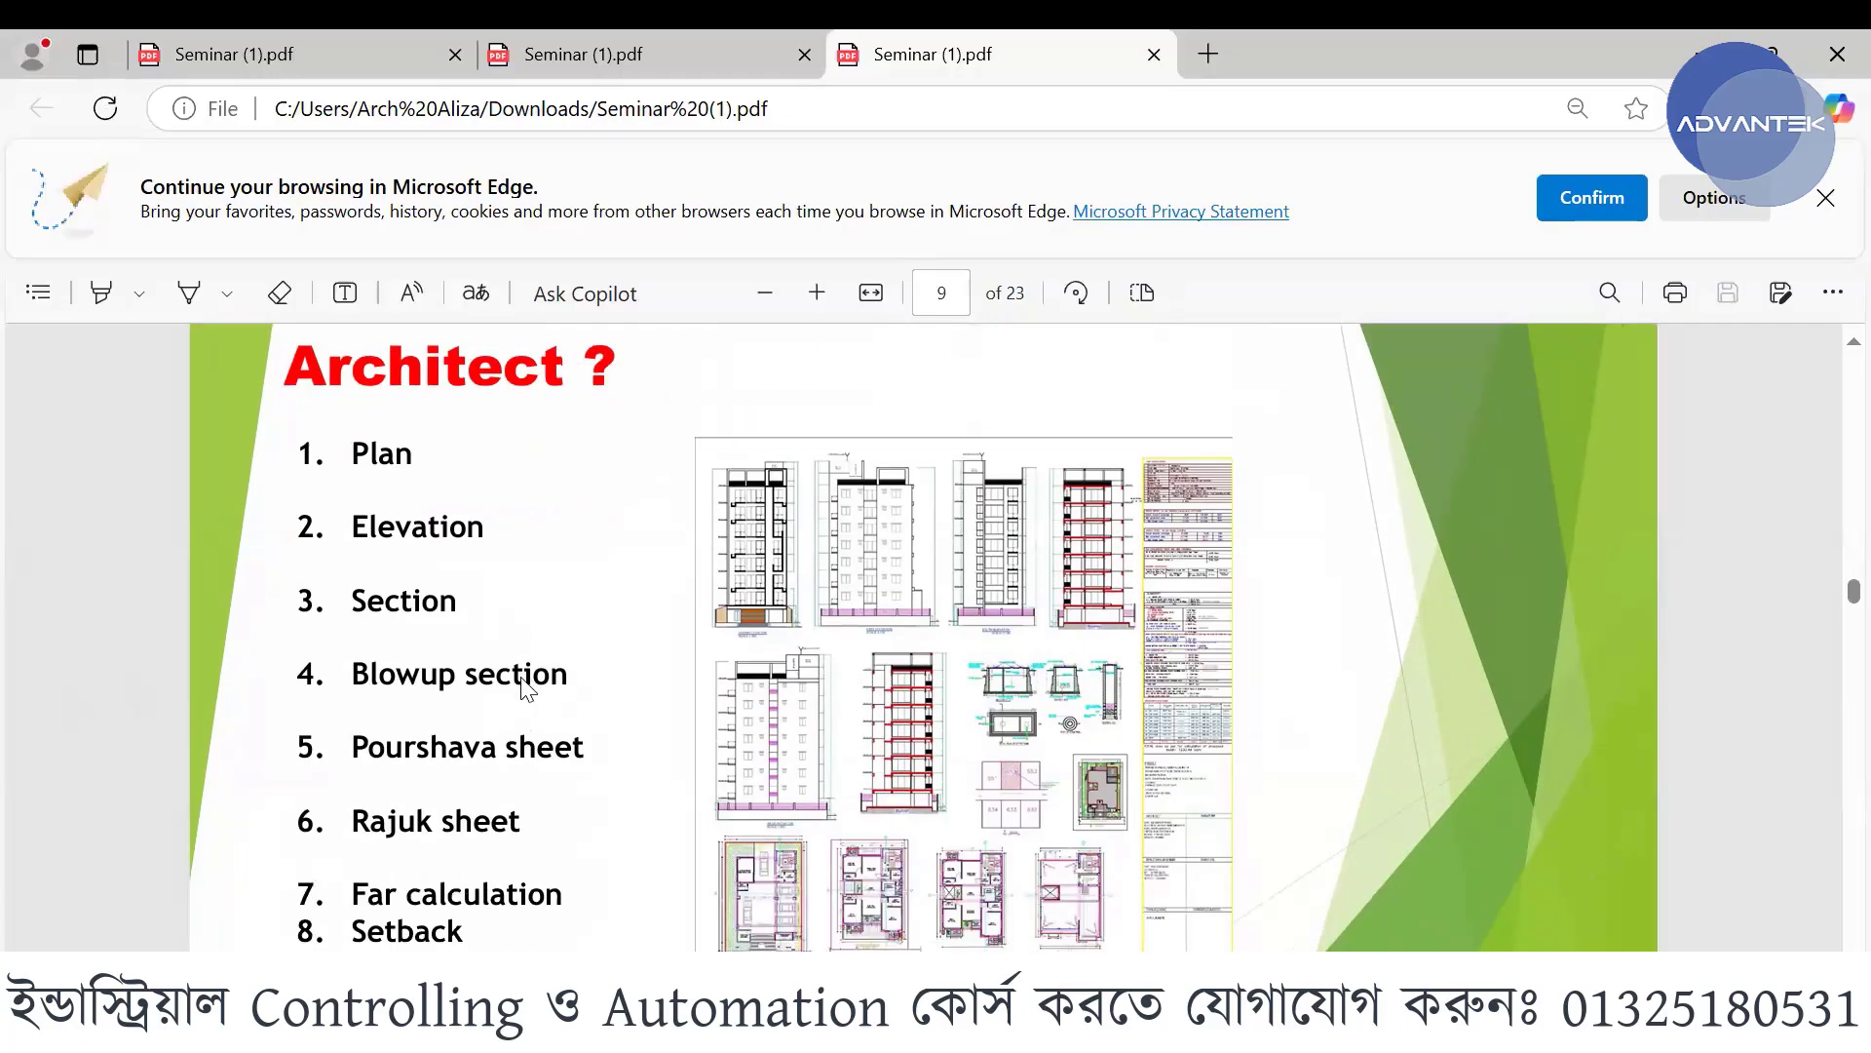